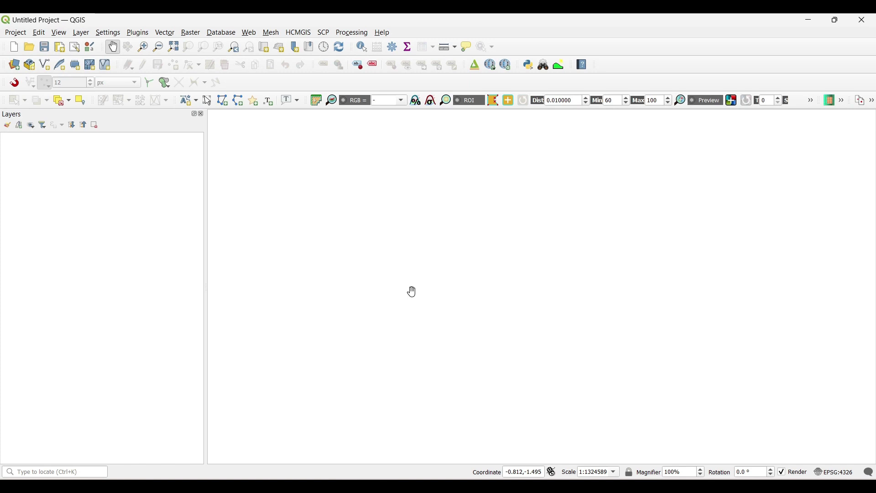
Add the Landsat 8 B3 and B6 GeoTIFF bands as raster layers and expand B6's legend.
click(81, 33)
mouse_move(92, 68)
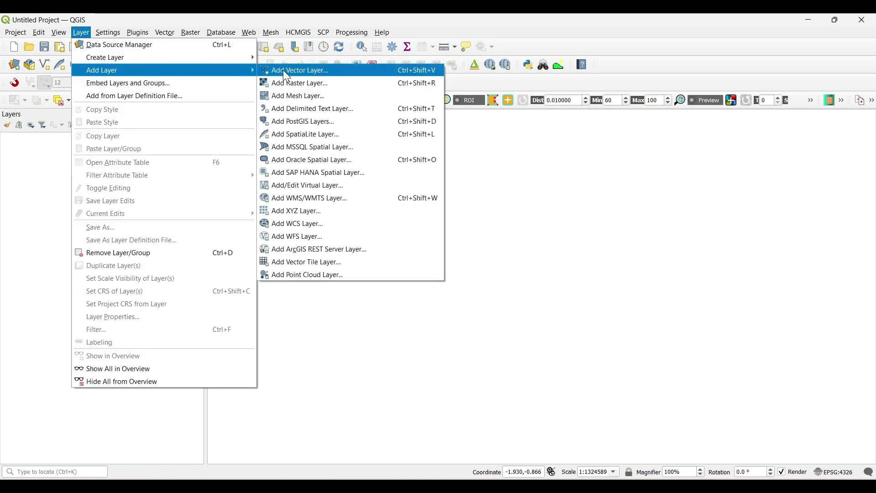
click(283, 83)
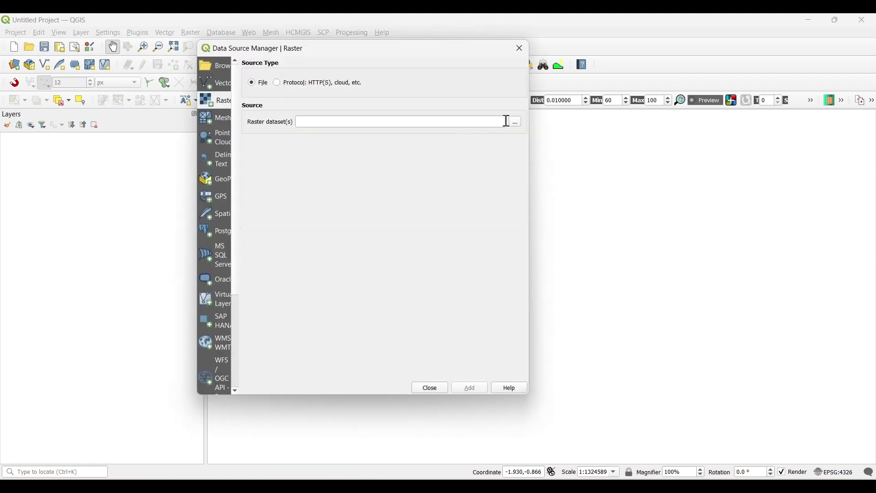
click(516, 122)
click(588, 146)
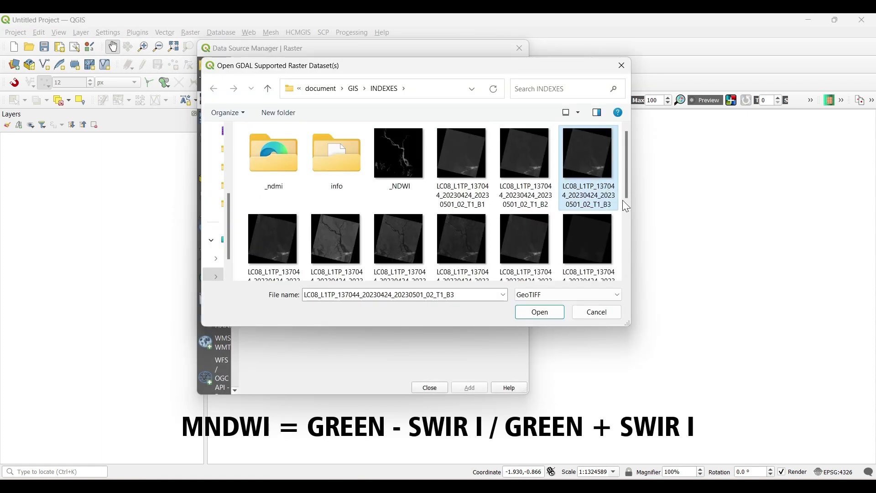
scroll(409, 261, down, 1)
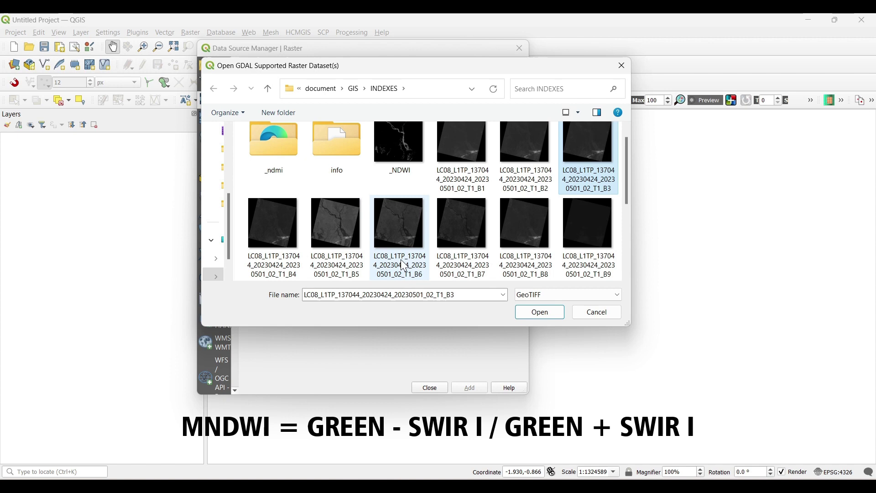
ctrl+click(404, 266)
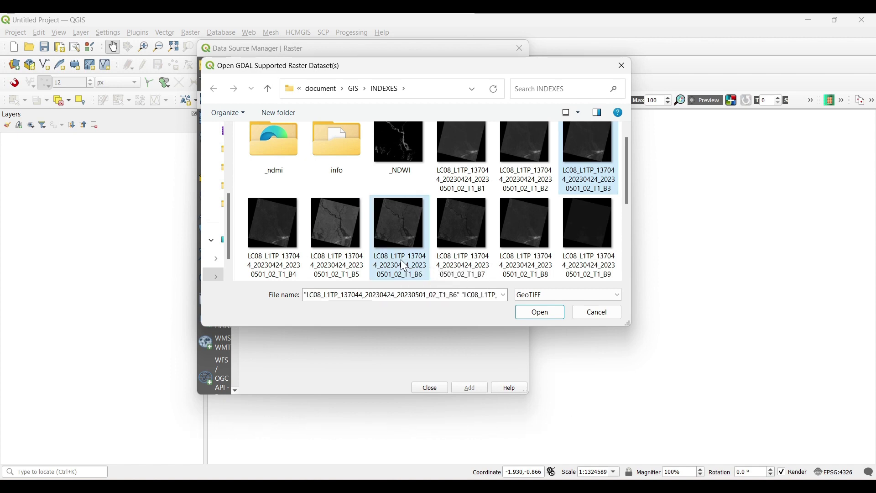
click(557, 312)
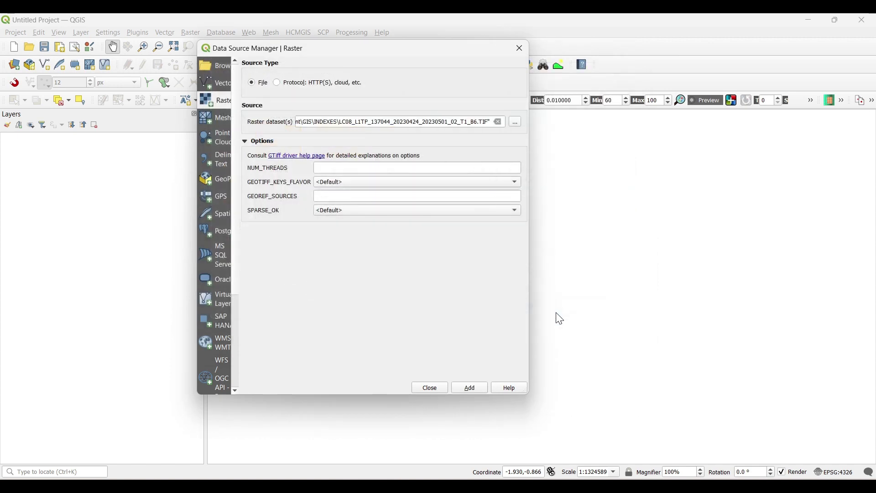
click(470, 387)
click(431, 387)
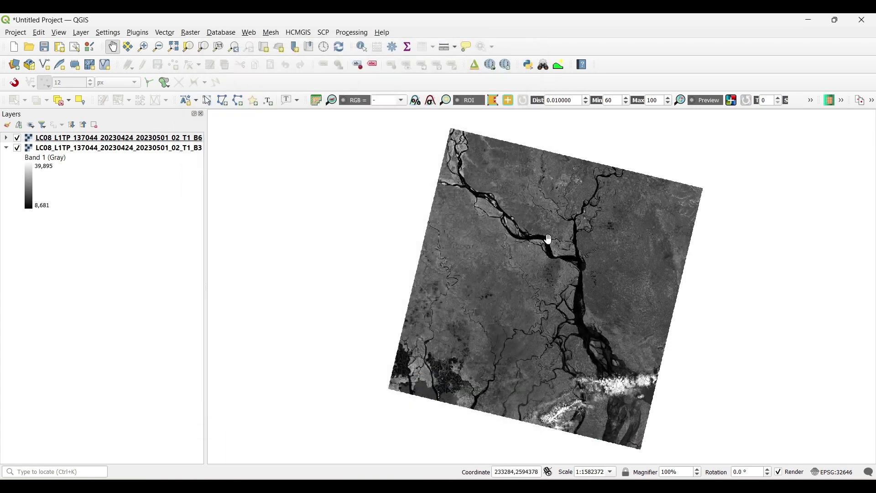
Open the Raster Calculator and widen its band list to show full band names.
click(191, 34)
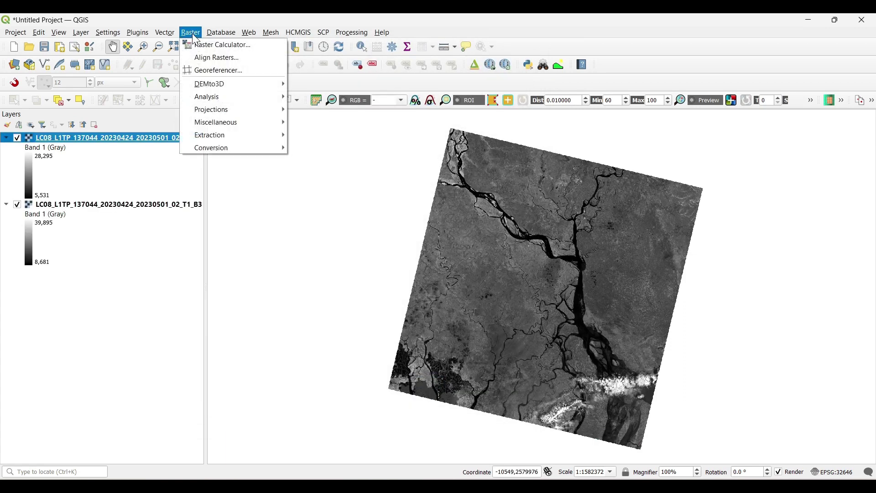
click(242, 45)
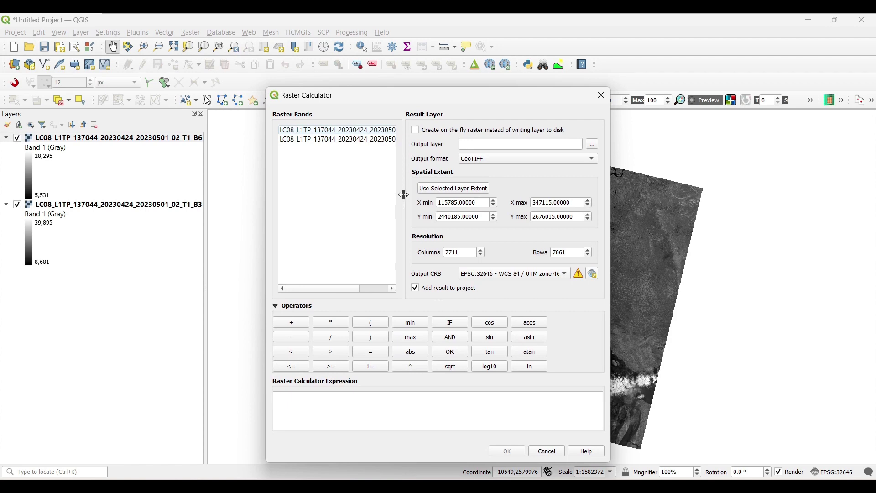
drag(402, 194, 448, 194)
click(404, 287)
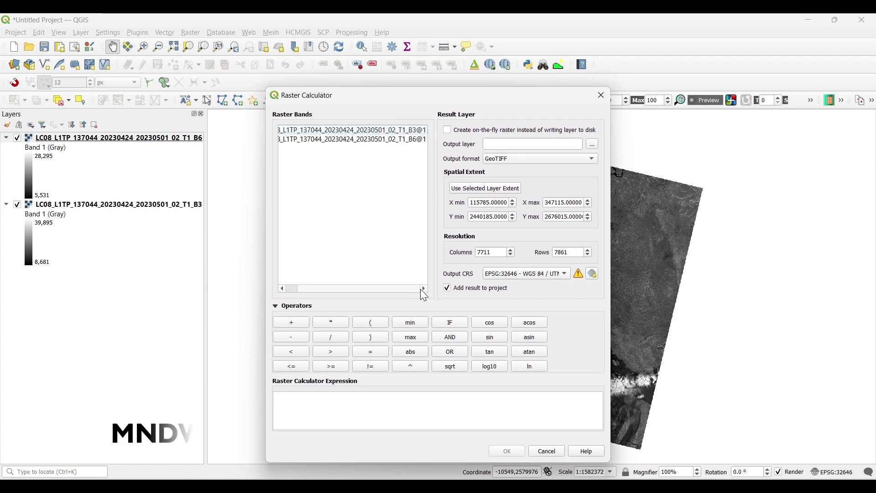
drag(436, 97, 472, 80)
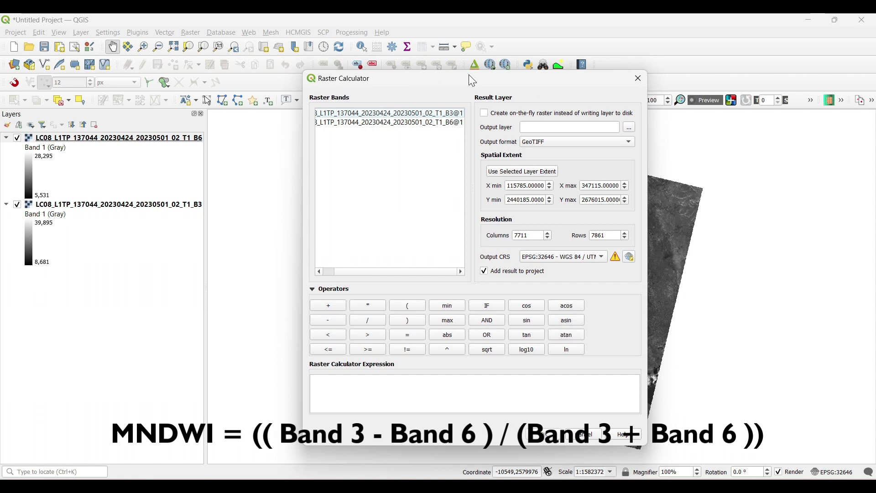
Build the expression ((B3@1 - B6@1) / (B3@1 + B6@1)).
click(409, 307)
click(408, 307)
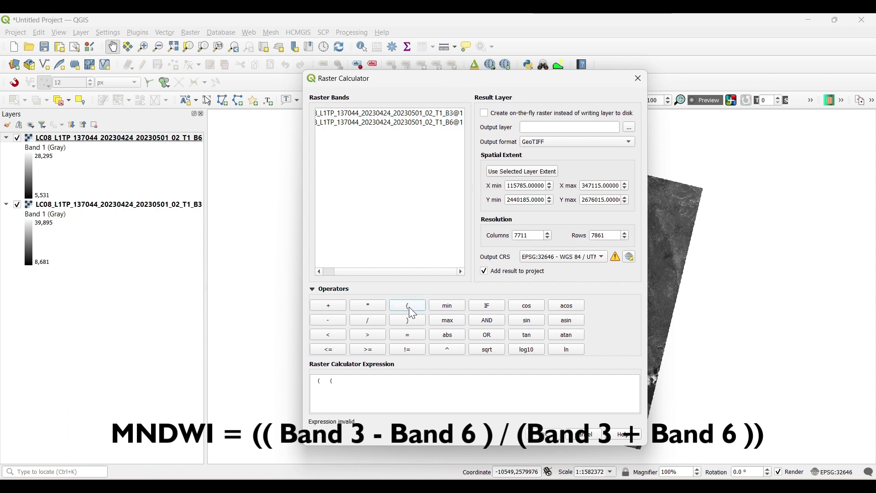
double_click(448, 115)
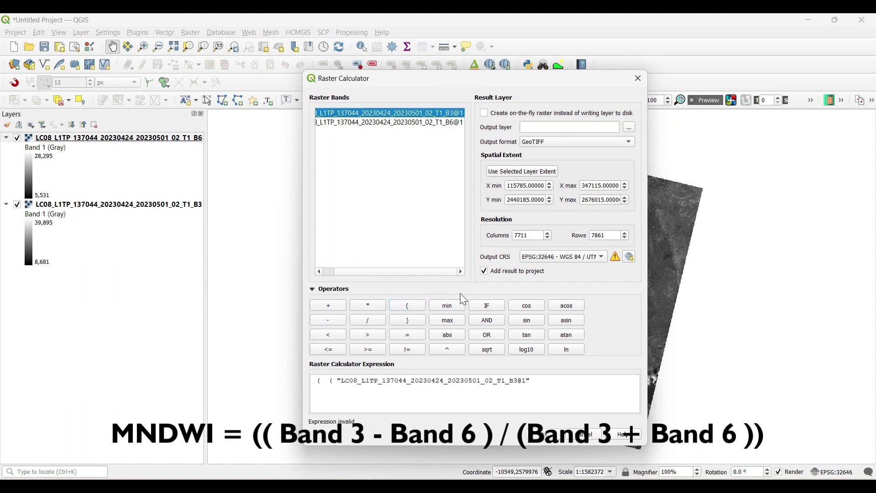
click(330, 320)
double_click(447, 122)
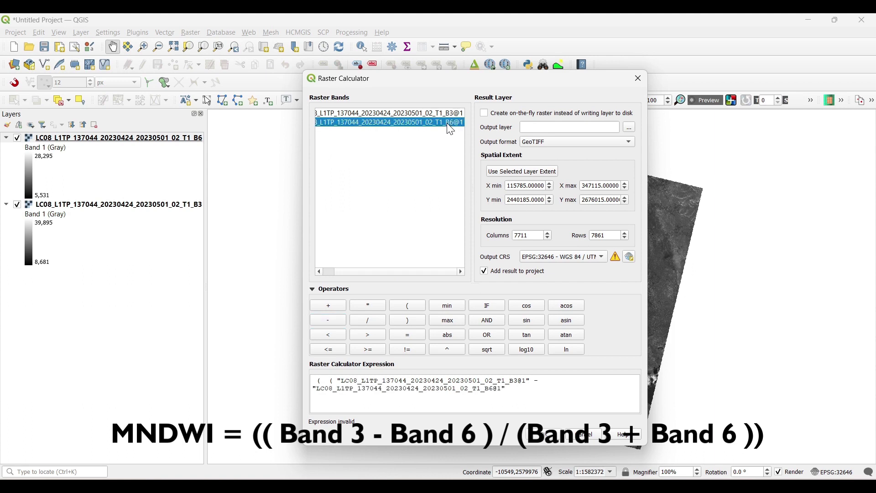
click(408, 322)
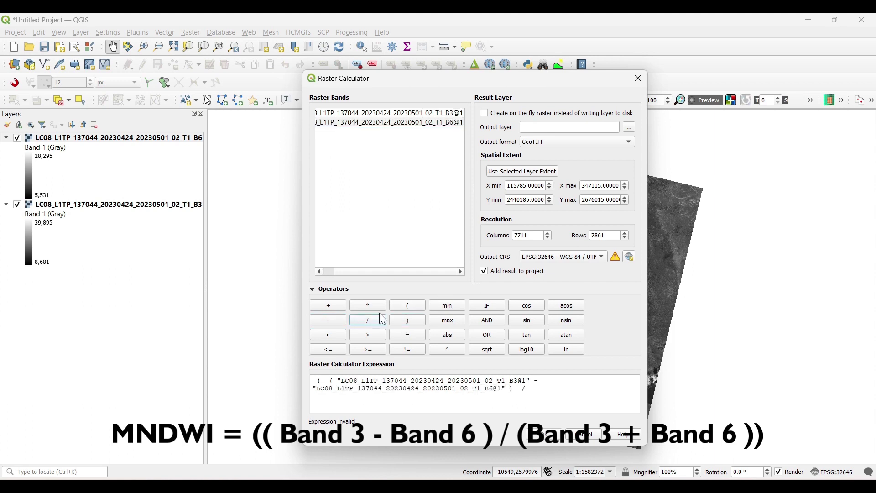
double_click(450, 114)
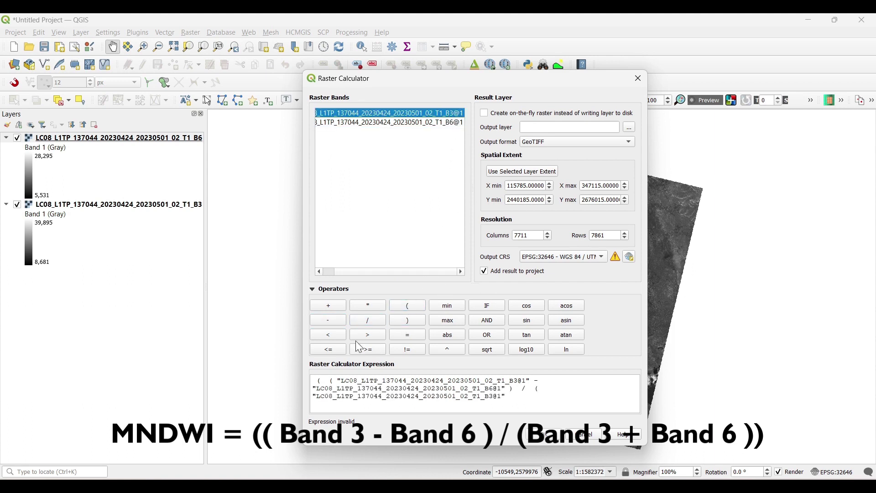
click(331, 308)
double_click(427, 122)
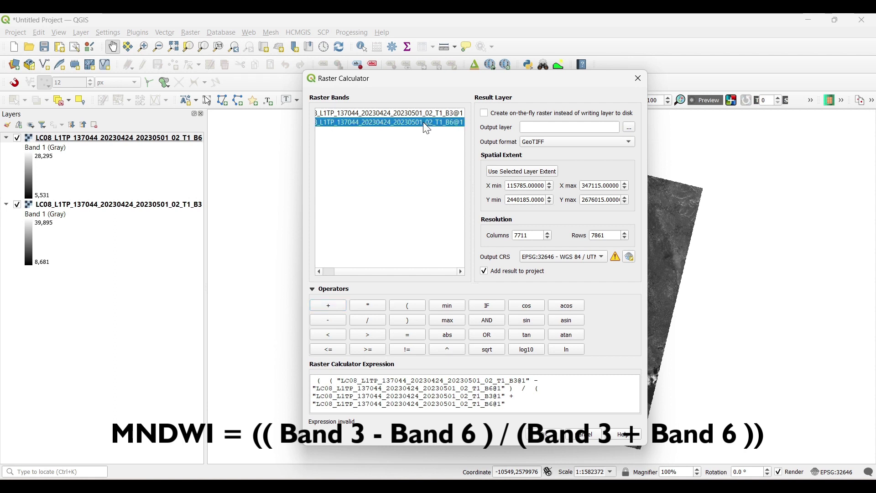
click(401, 320)
Set the output layer to MNDWI in the INDEXES folder.
click(631, 128)
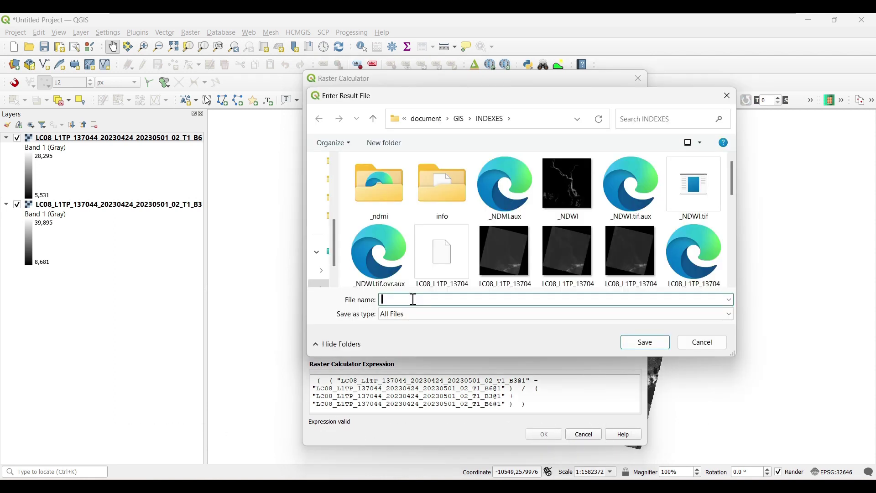
text(M)
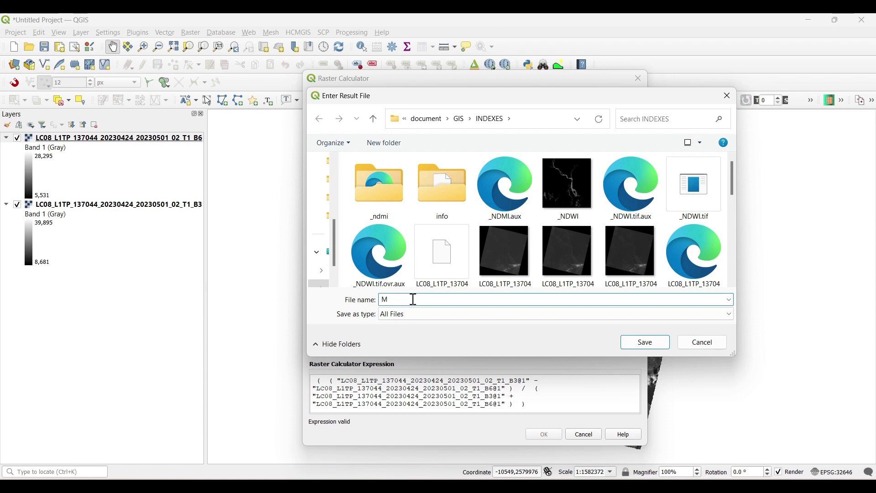
text(NDWI)
click(639, 343)
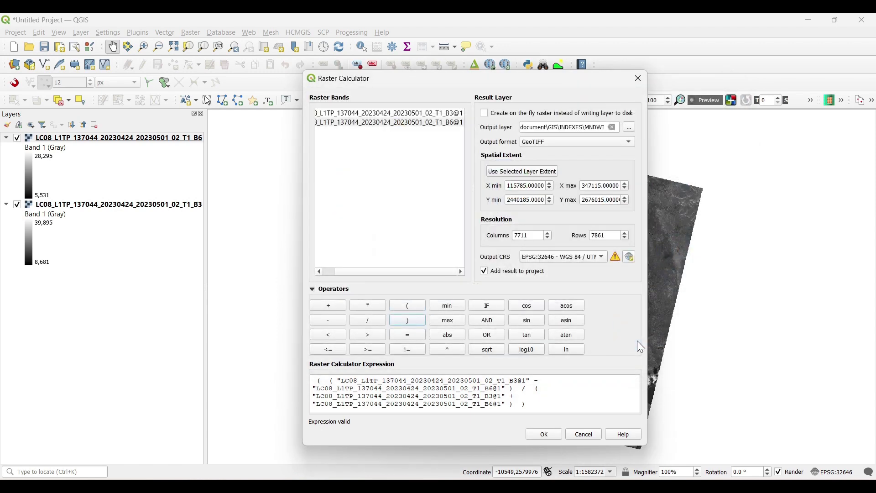
Run the calculation and expand the new MNDWI layer showing values −0.577259 to 0.367447.
click(544, 434)
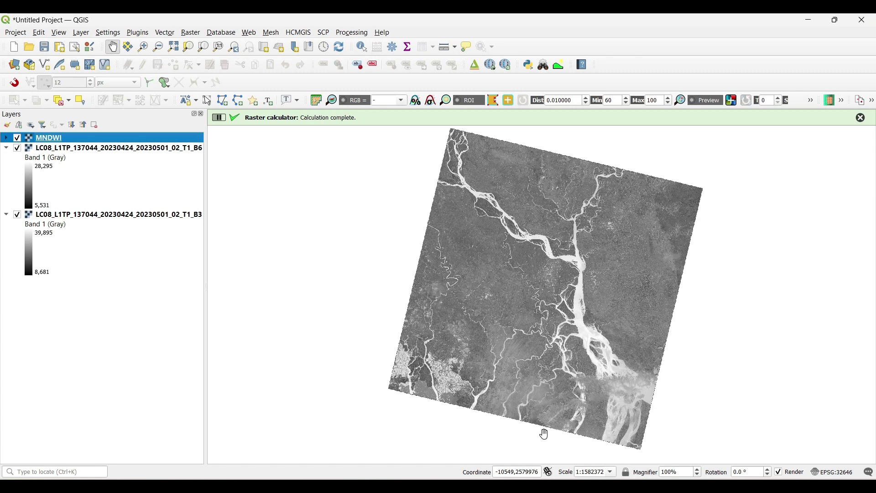
click(861, 119)
click(6, 147)
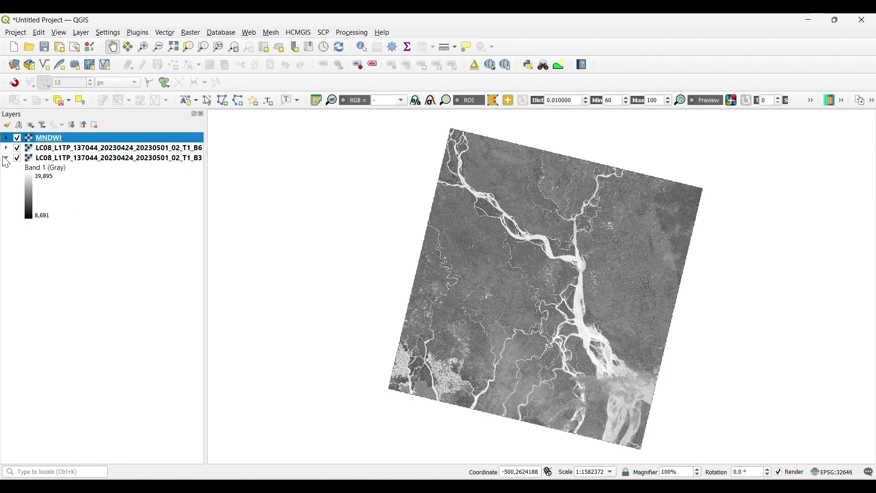
click(6, 137)
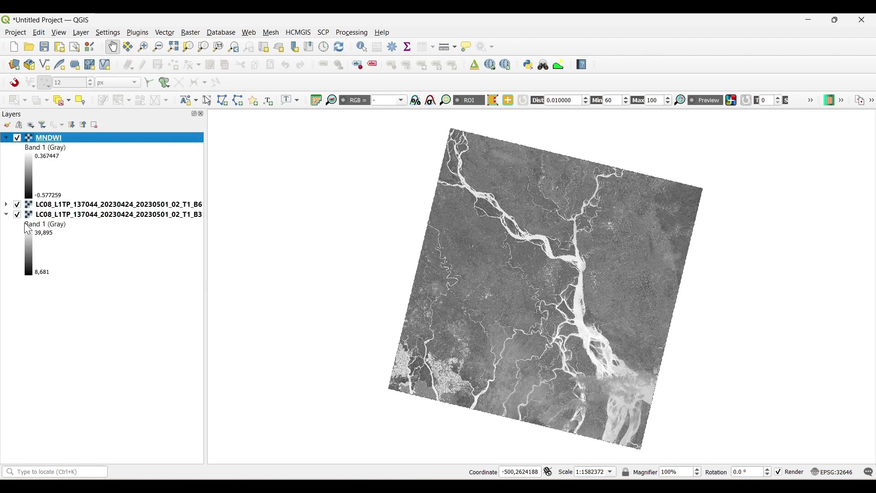
Hide the B3 and B6 layers and open the MNDWI layer's properties.
click(17, 215)
click(17, 205)
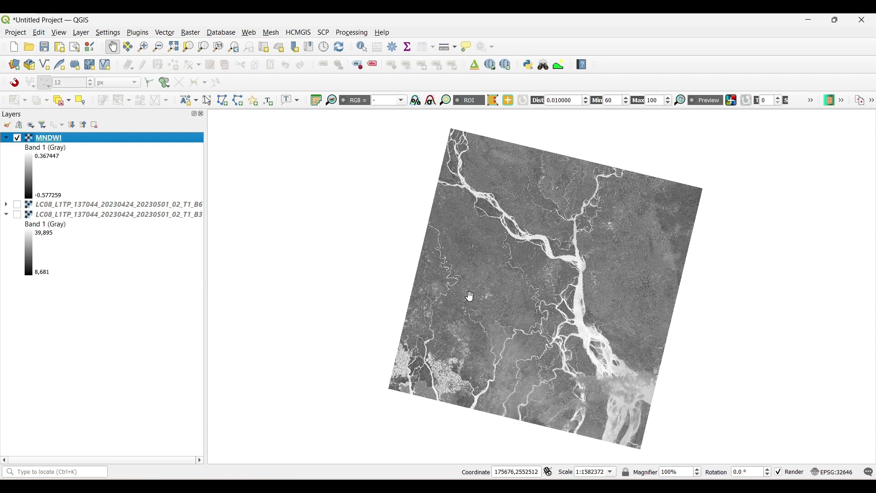
double_click(32, 138)
Render MNDWI as singleband pseudocolor with linear interpolation and 2-decimal labels.
click(157, 71)
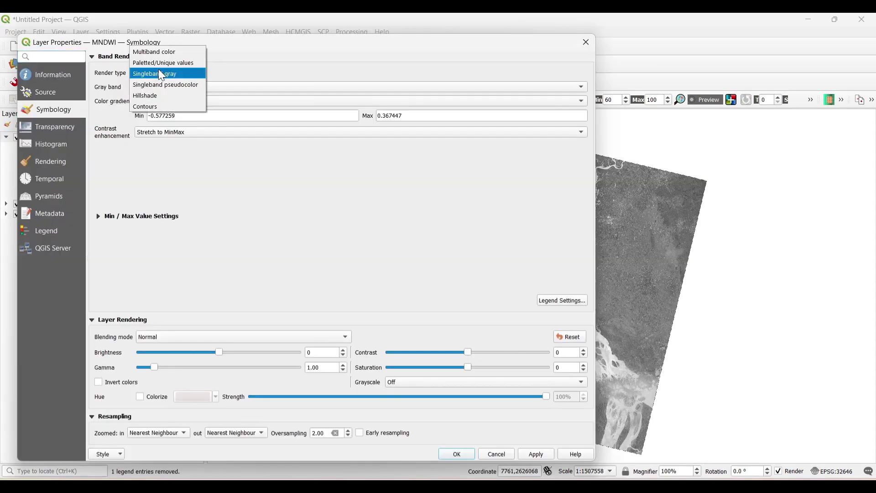
click(157, 84)
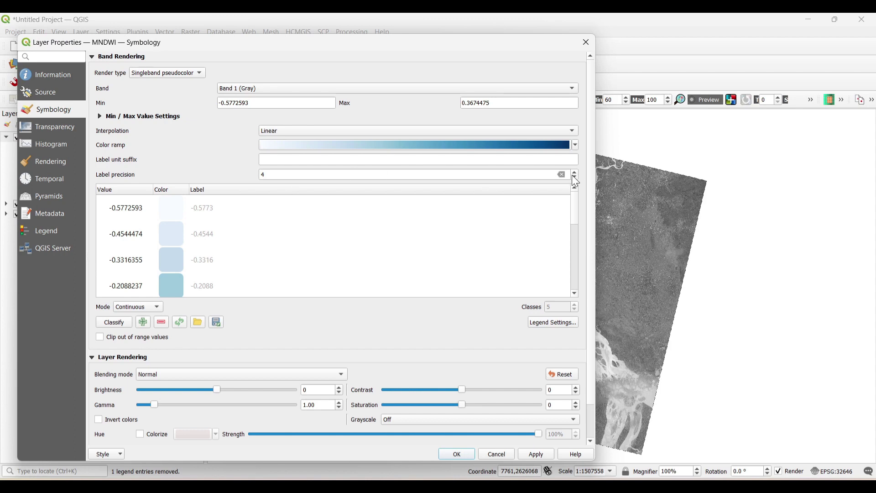
click(570, 132)
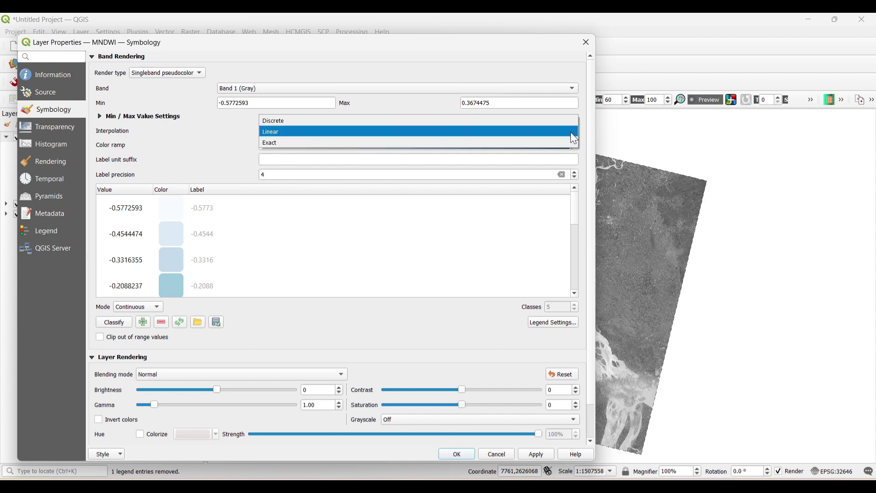
click(574, 137)
scroll(548, 228, down, 2)
scroll(547, 228, up, 2)
click(548, 232)
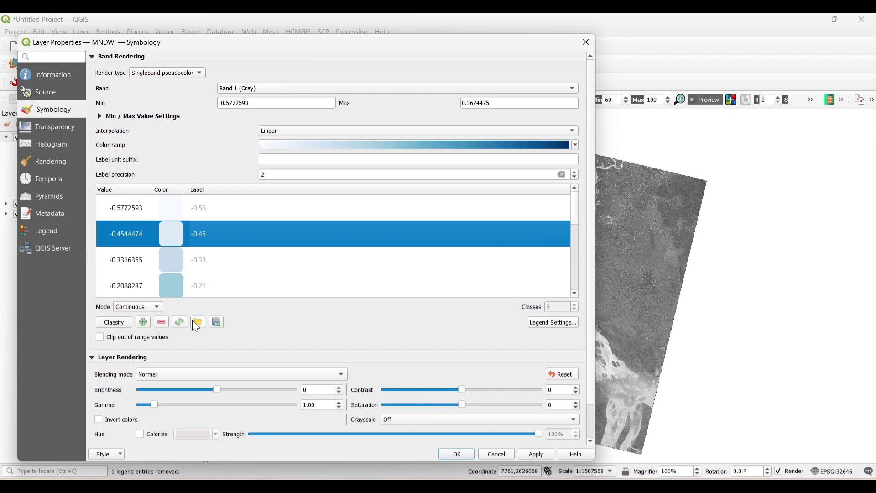
Classify into 5 equal-interval blue classes and apply the styling to the map.
click(149, 306)
click(143, 313)
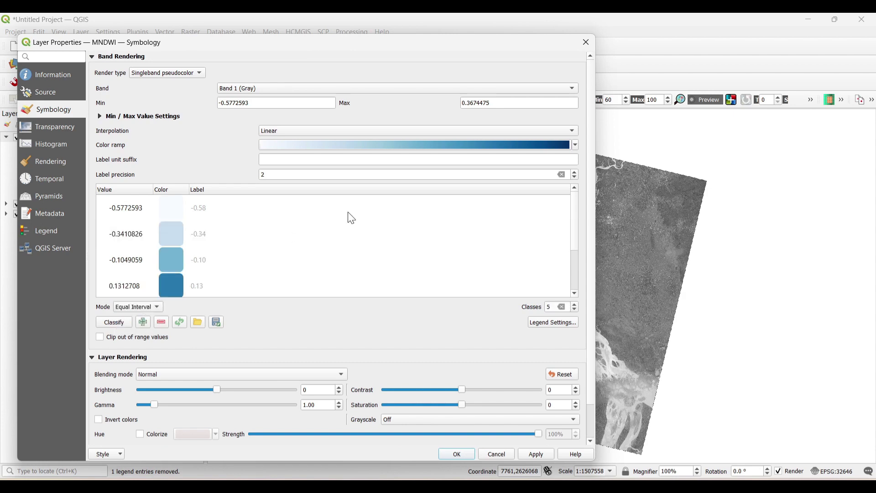
scroll(370, 202, down, 1)
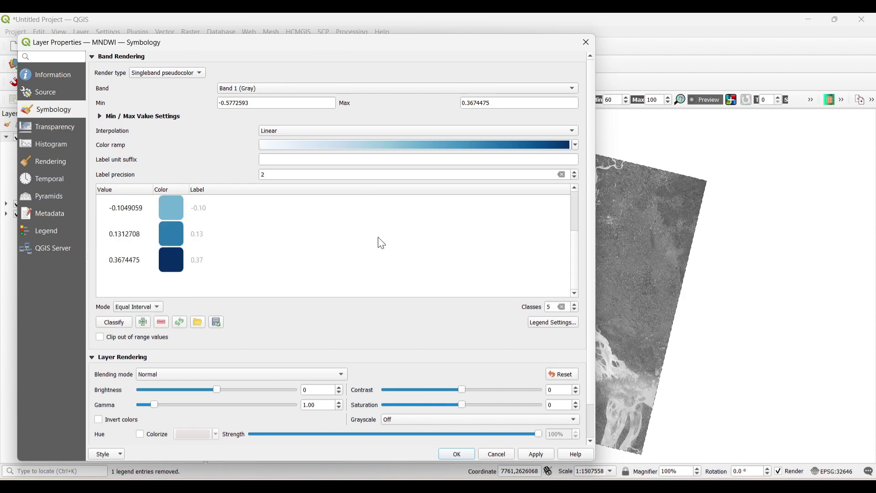
scroll(381, 244, up, 1)
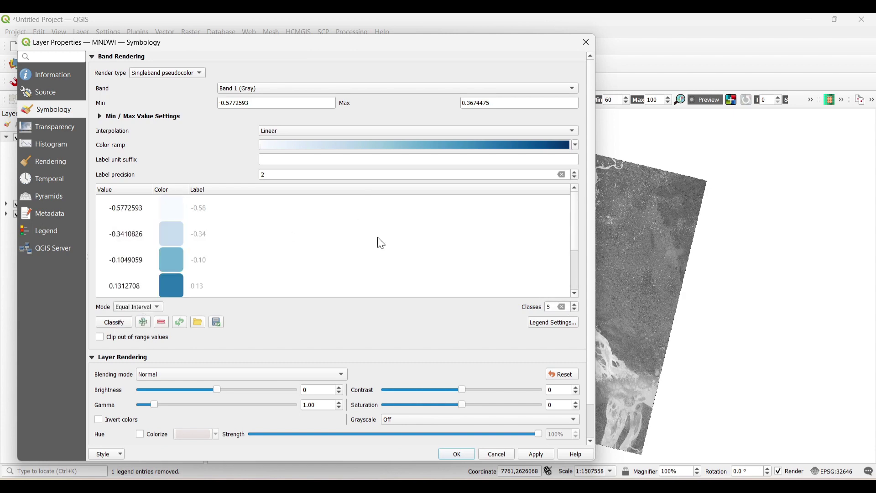
click(535, 455)
click(457, 453)
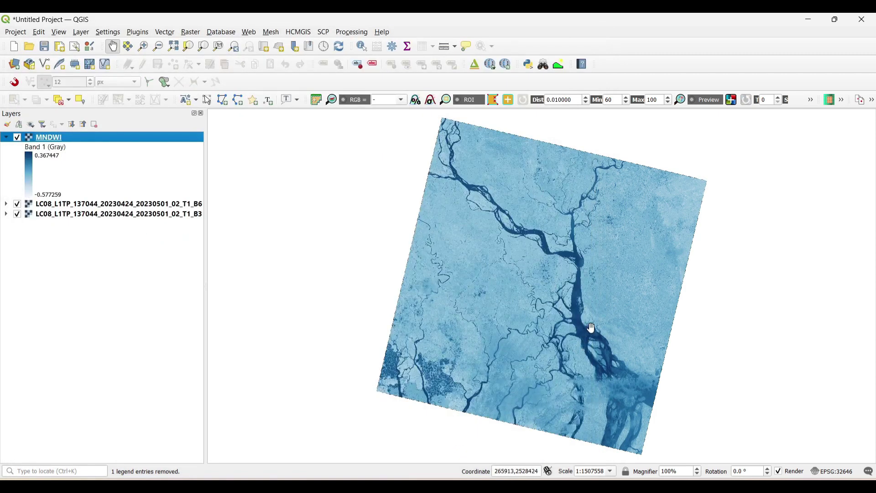
scroll(450, 150, up, 1)
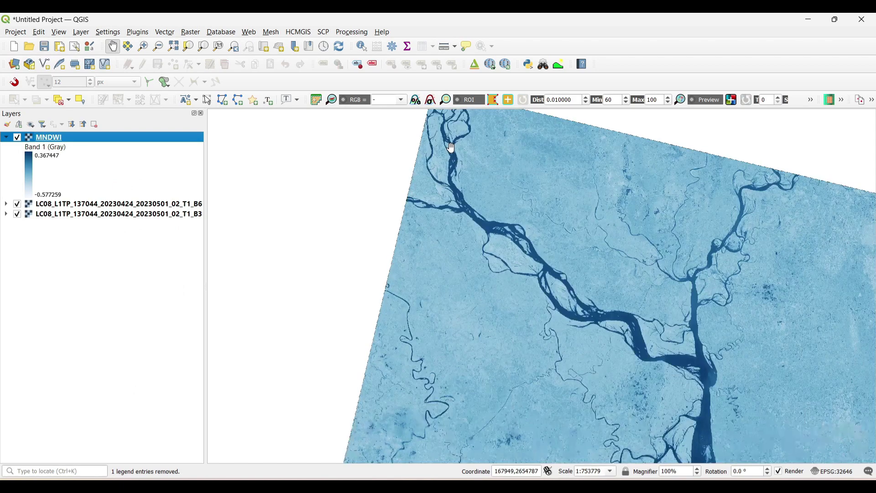
scroll(450, 171, up, 1)
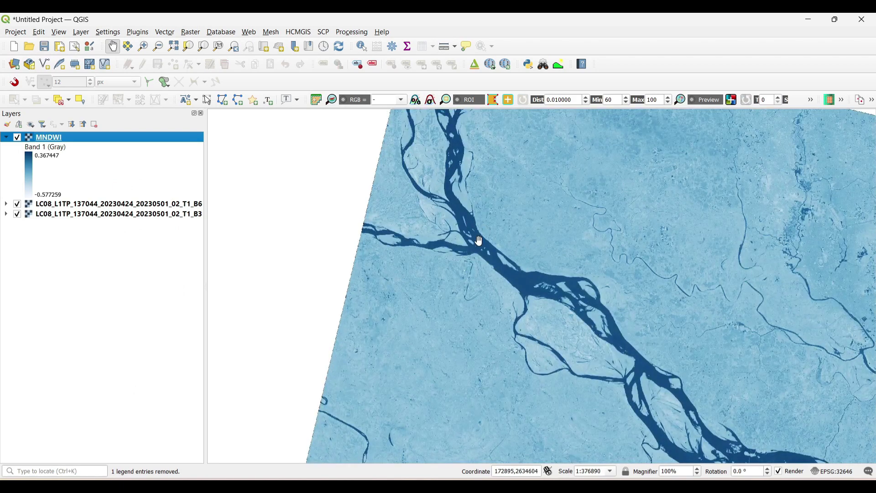
scroll(478, 235, down, 1)
scroll(575, 276, down, 1)
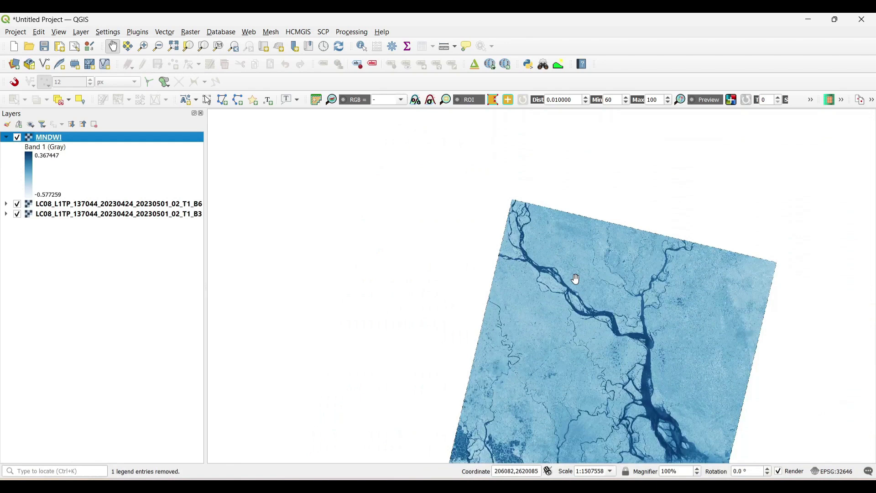
drag(633, 309, 563, 246)
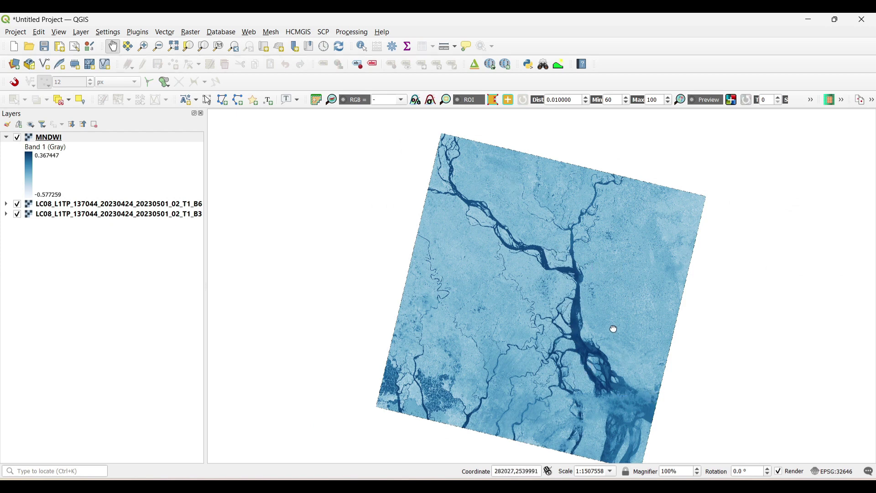
drag(614, 328, 622, 308)
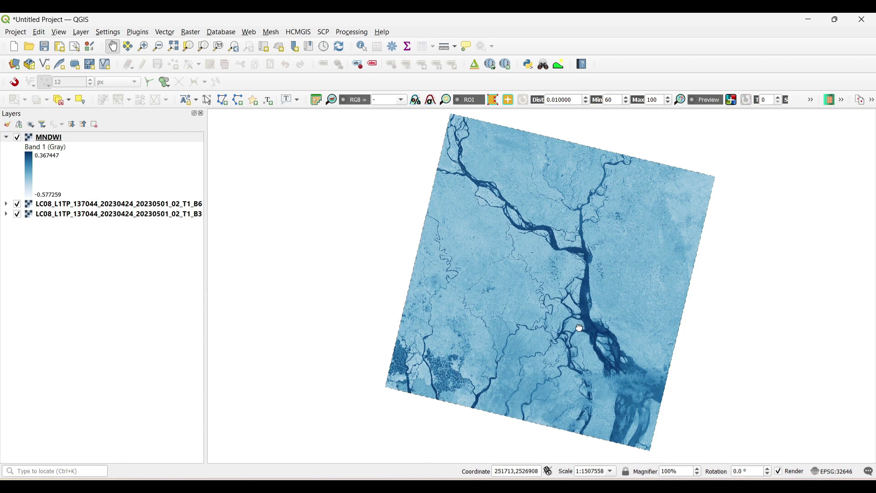
drag(579, 326, 579, 335)
Open MNDWI's symbology and colour the lowest class (-0.5772593) light green #a0de8f.
click(30, 138)
double_click(29, 136)
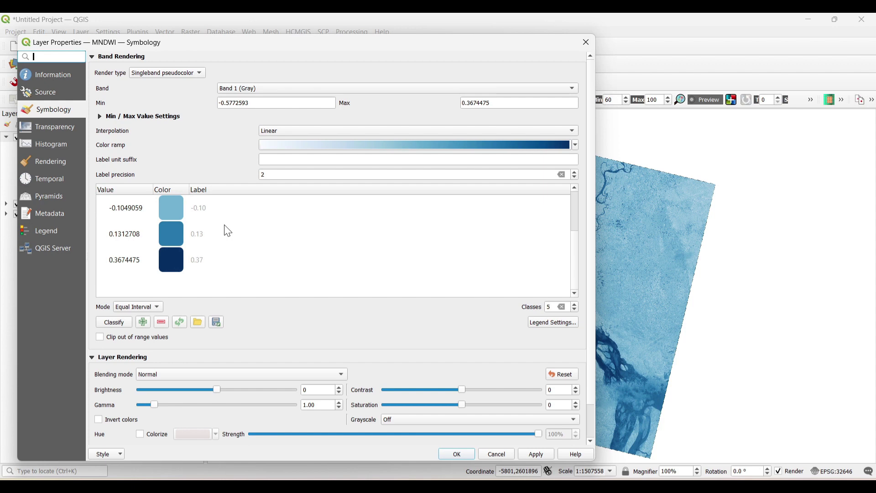
scroll(194, 239, up, 2)
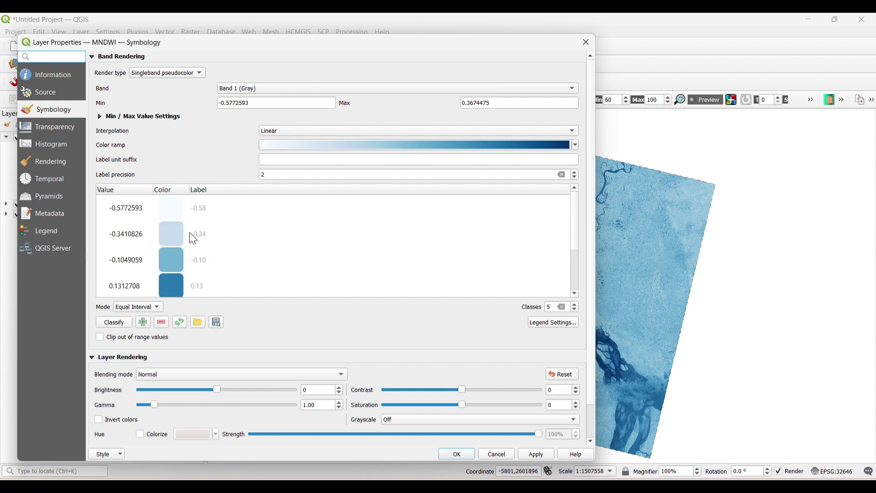
double_click(173, 211)
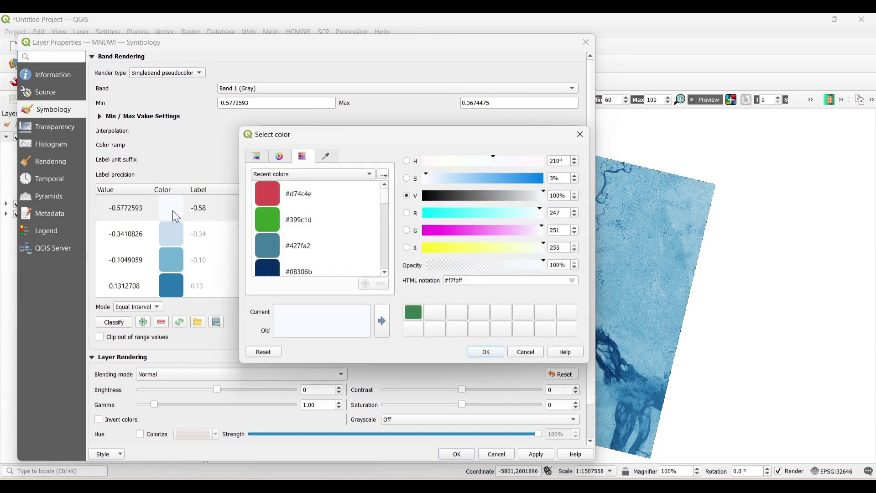
scroll(325, 235, down, 3)
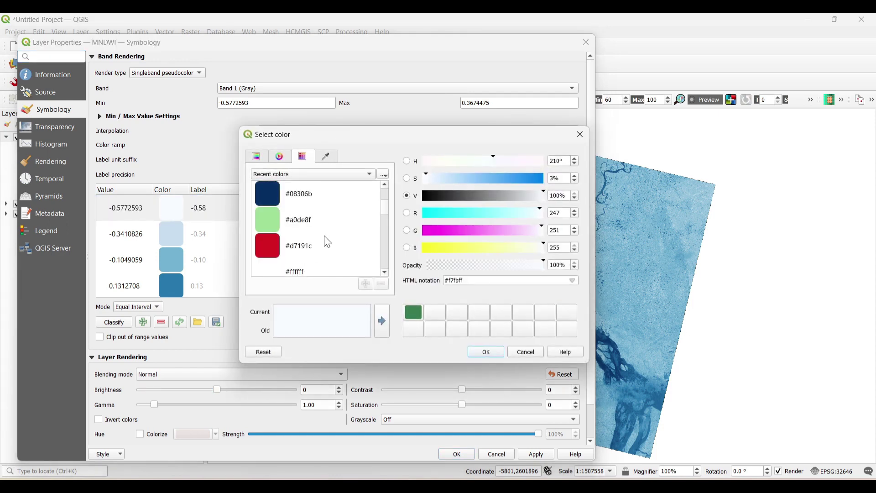
click(270, 217)
click(487, 353)
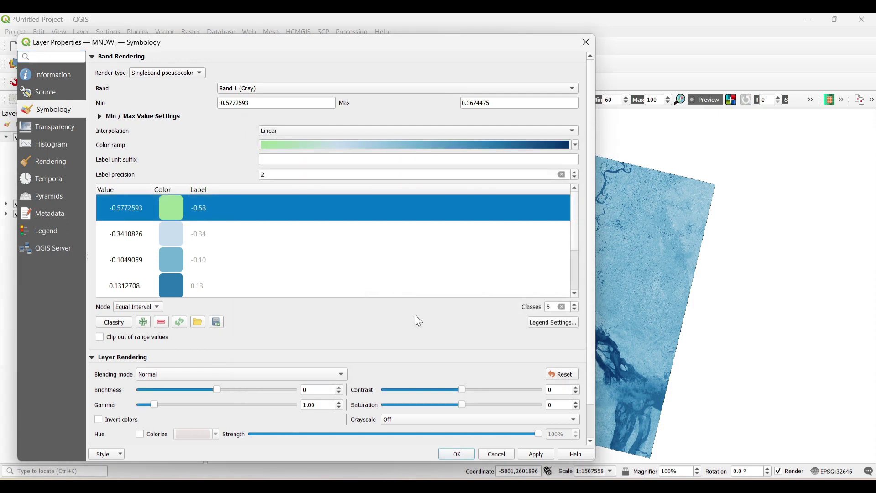
Colour the -0.34 class dark green #399c1d.
double_click(170, 233)
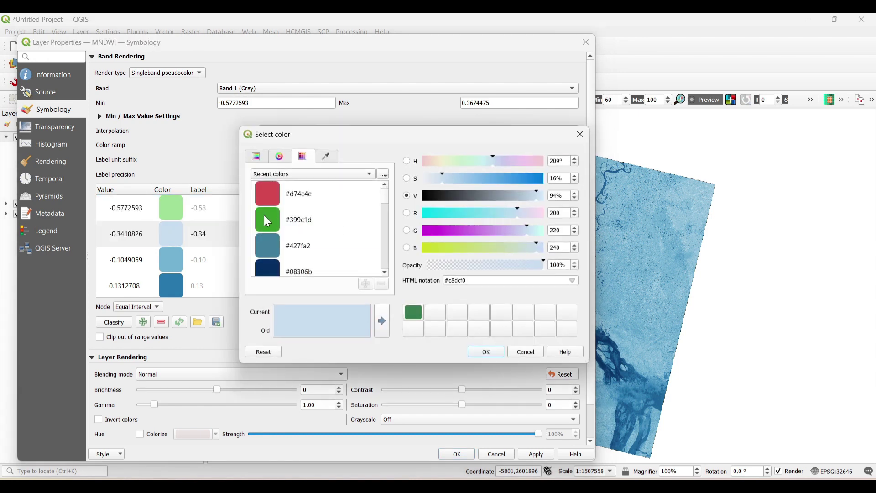
click(264, 216)
click(486, 353)
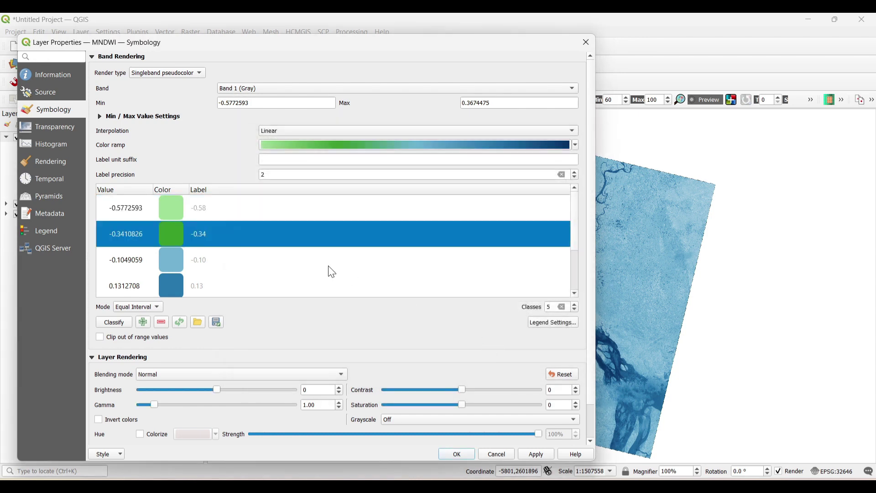
scroll(279, 264, down, 2)
scroll(279, 264, up, 2)
Colour the -0.10 class red #d74c4e and apply the new colours to the map.
double_click(170, 260)
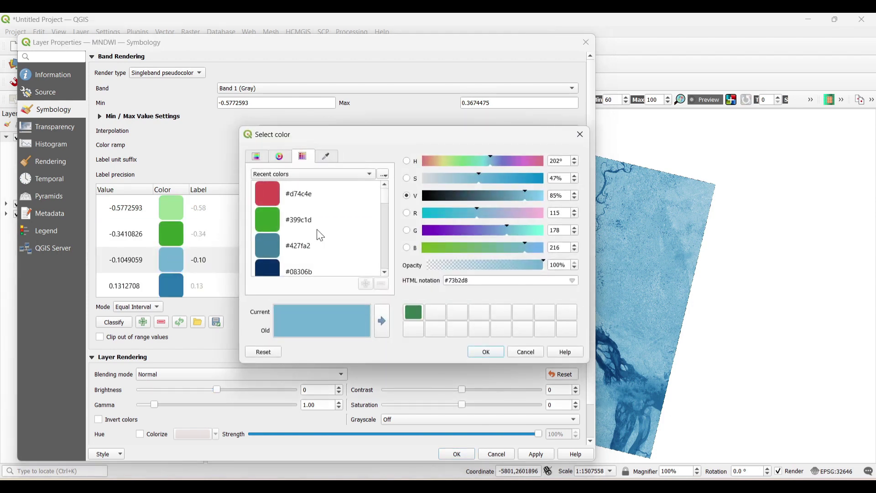
scroll(319, 235, down, 2)
scroll(320, 234, up, 2)
click(267, 196)
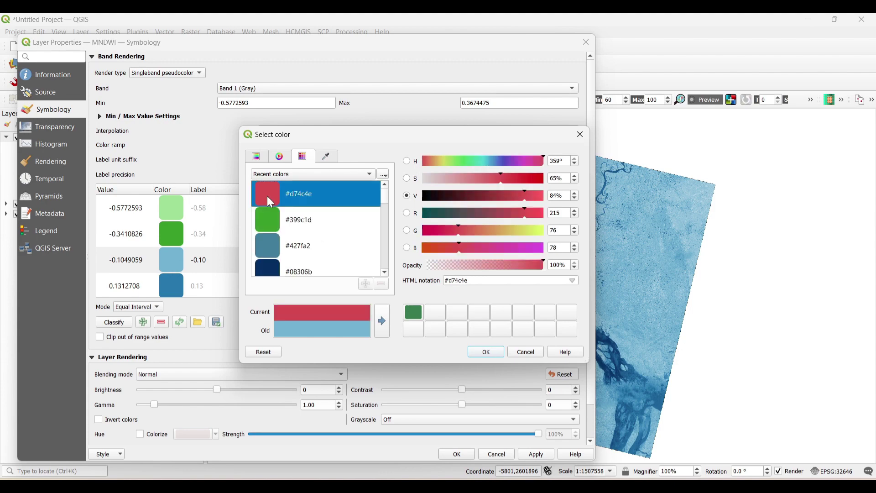
click(485, 351)
scroll(475, 350, down, 1)
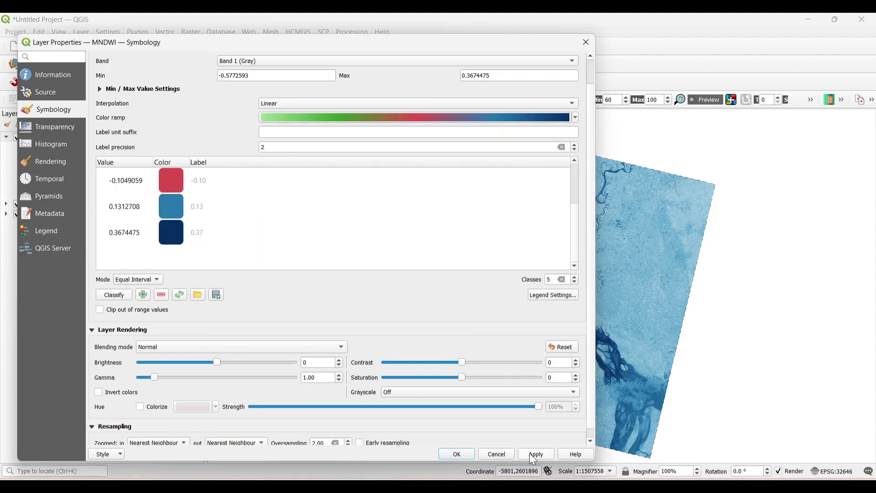
click(457, 454)
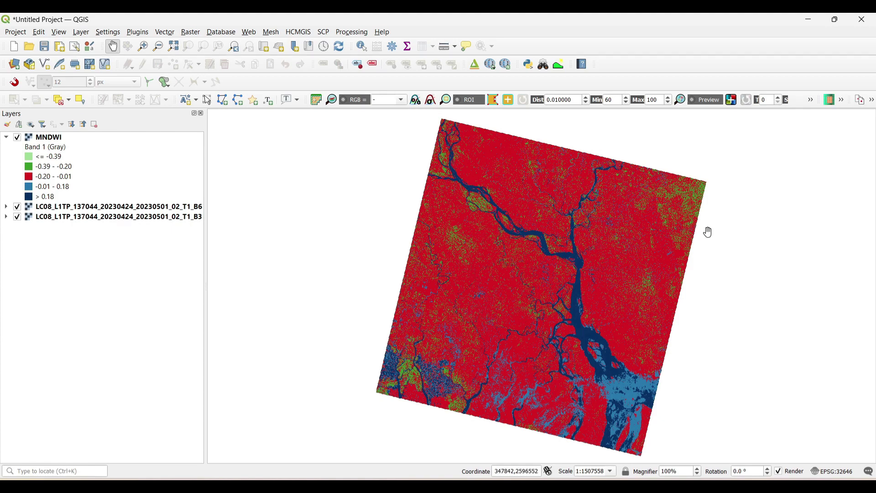
Zoom in and out to view the recoloured MNDWI land and water classes.
scroll(709, 233, up, 2)
scroll(650, 210, down, 2)
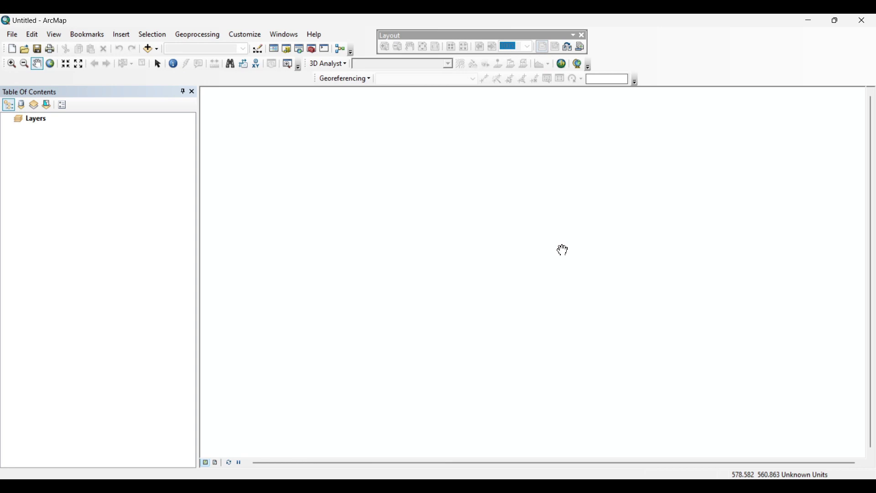
Add the band 3 and band 6 TIF files from D:\document\GIS\INDEXES to the map.
click(146, 46)
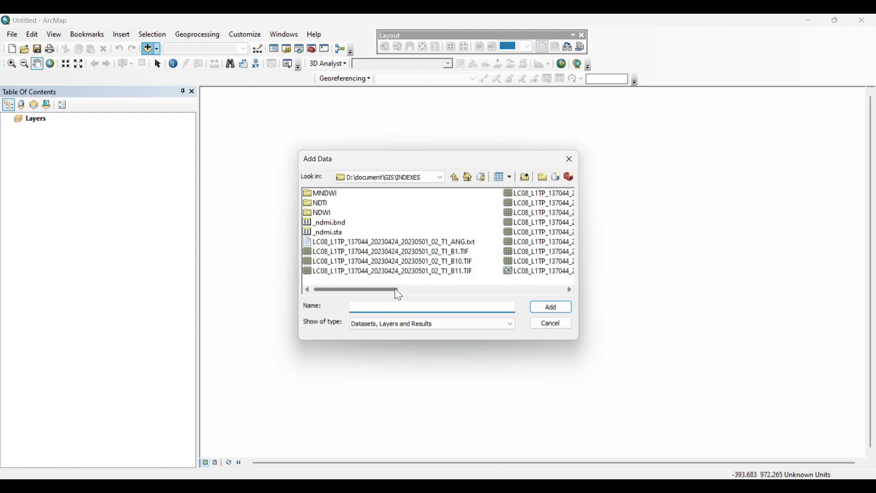
drag(395, 290, 427, 291)
click(454, 201)
ctrl+click(460, 233)
click(551, 307)
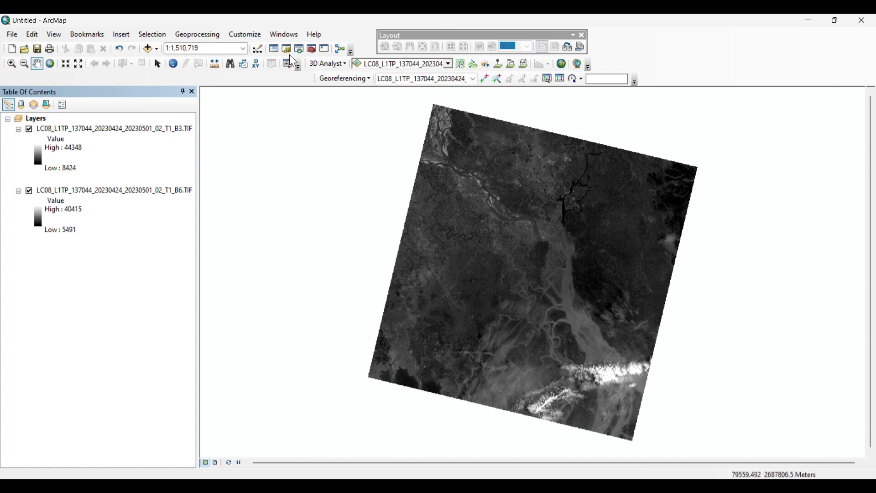
Search for 'RASTER CALCULATOR' and open the Raster Calculator tool.
click(299, 48)
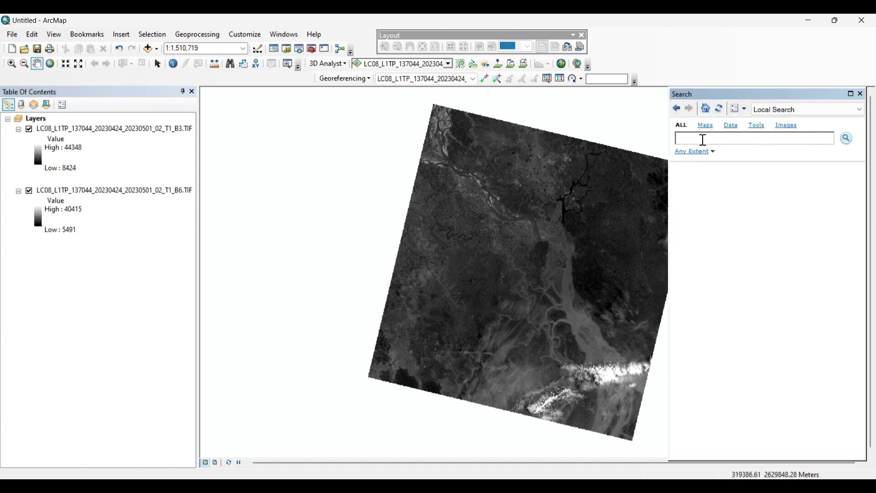
text(RASTER CALCULATOR)
click(846, 139)
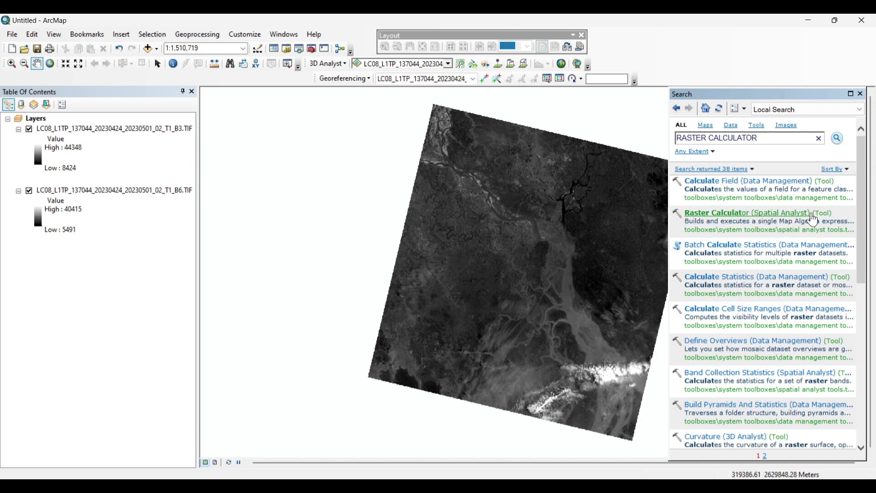
click(801, 213)
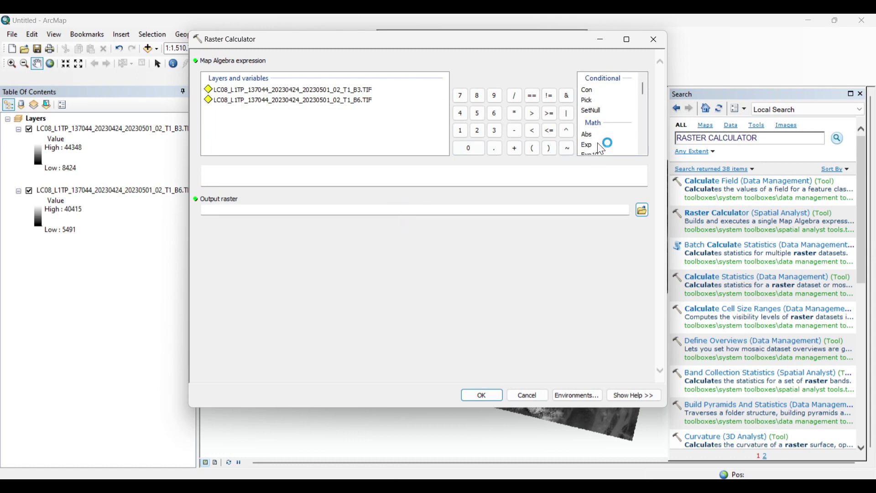
Build the expression Float(B3 - B6) / Float(B3 + B6).
scroll(601, 149, down, 3)
double_click(590, 146)
double_click(369, 90)
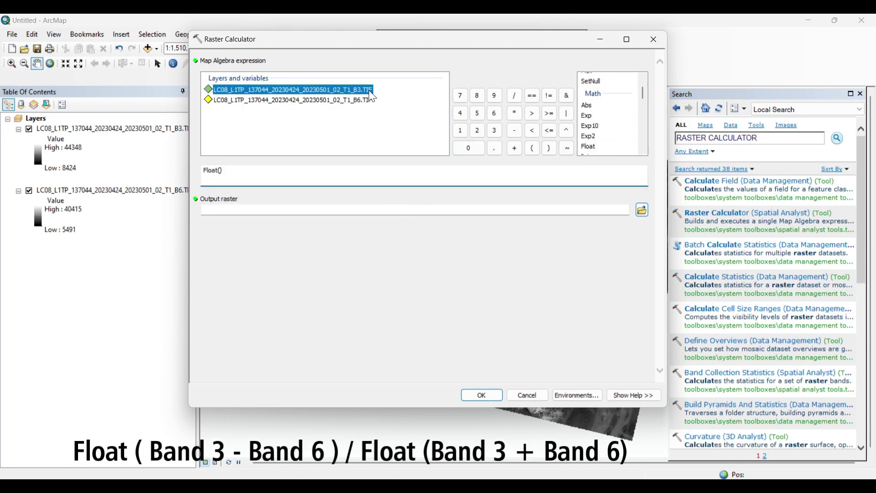
click(515, 130)
double_click(292, 100)
click(515, 96)
double_click(590, 147)
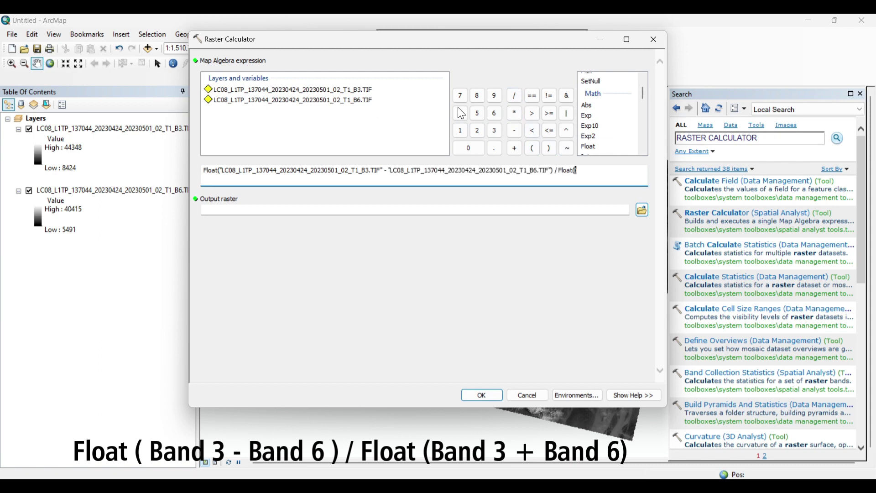
double_click(292, 90)
click(514, 149)
double_click(356, 101)
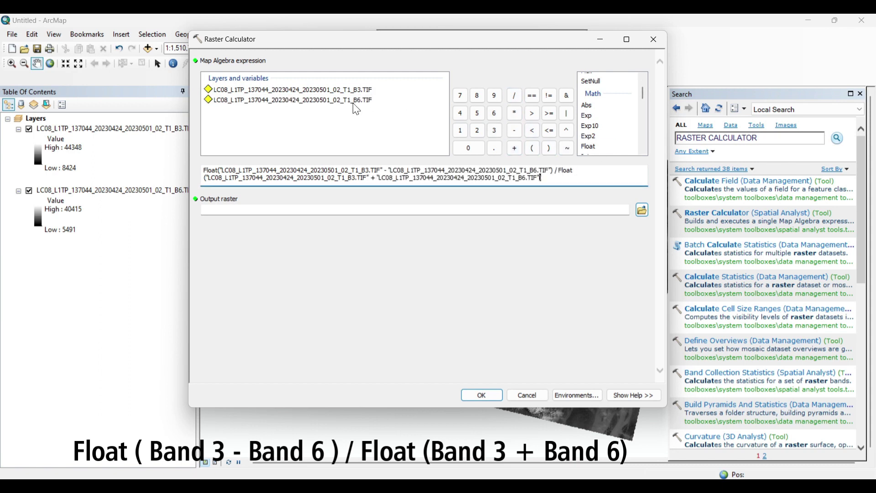
Save the output raster as _MNDWI in the INDEXES\MNDWI folder.
click(642, 210)
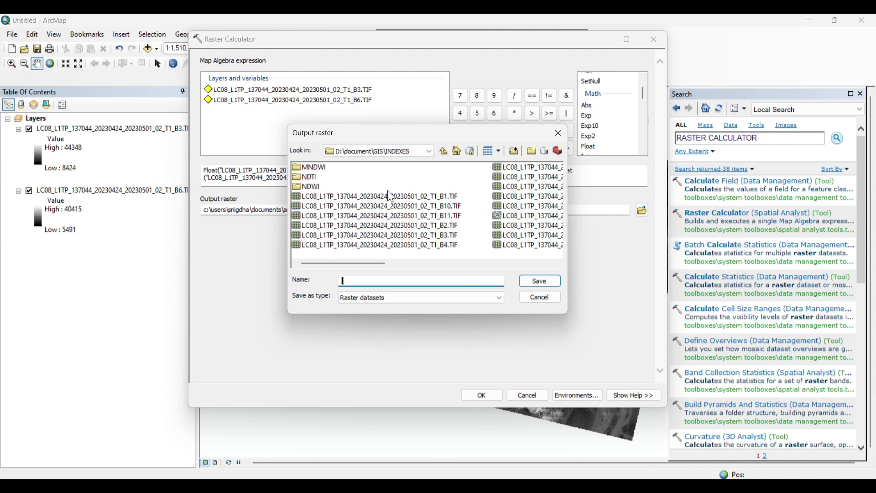
double_click(323, 170)
click(385, 282)
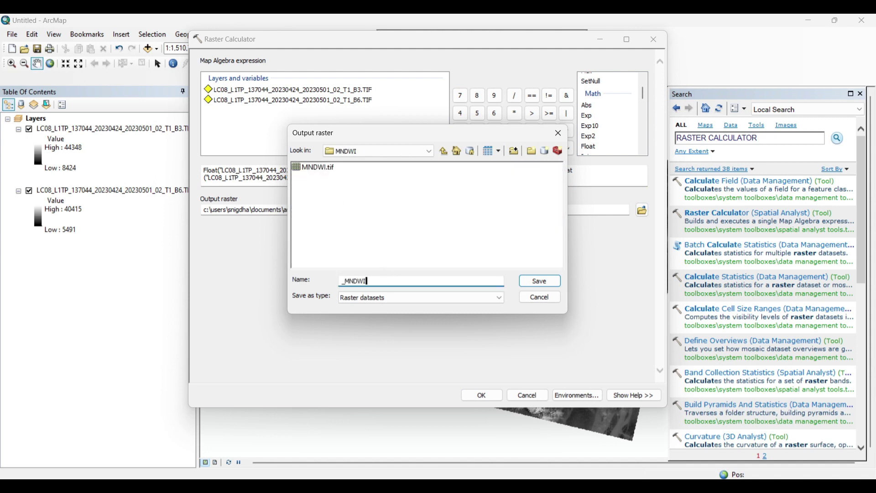
click(539, 282)
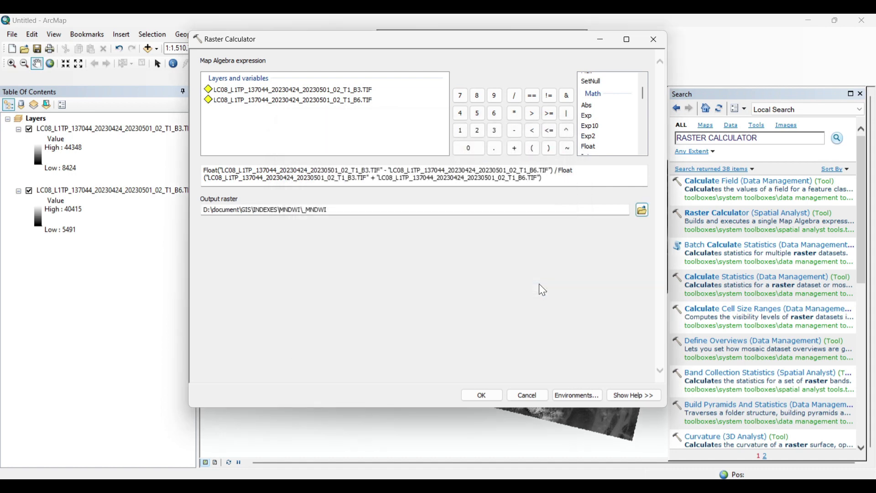
Run the calculation, close the Search panel, and hide the B3 and B6 layers.
click(483, 396)
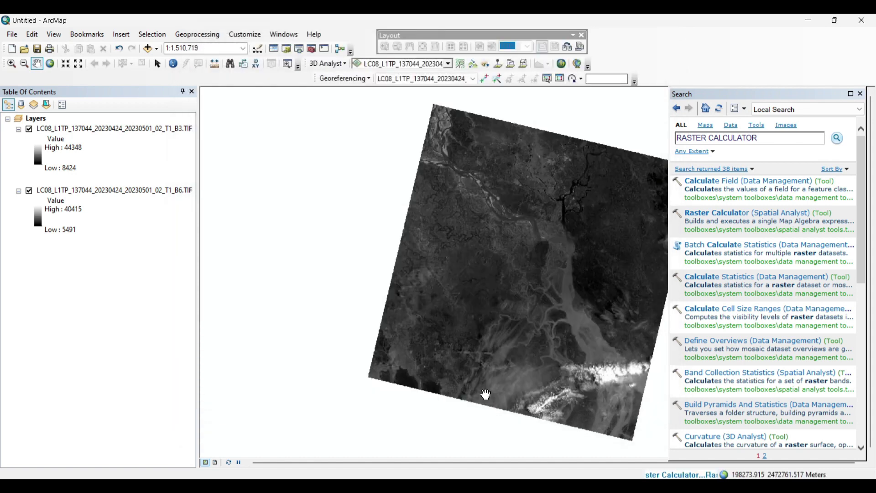
click(861, 95)
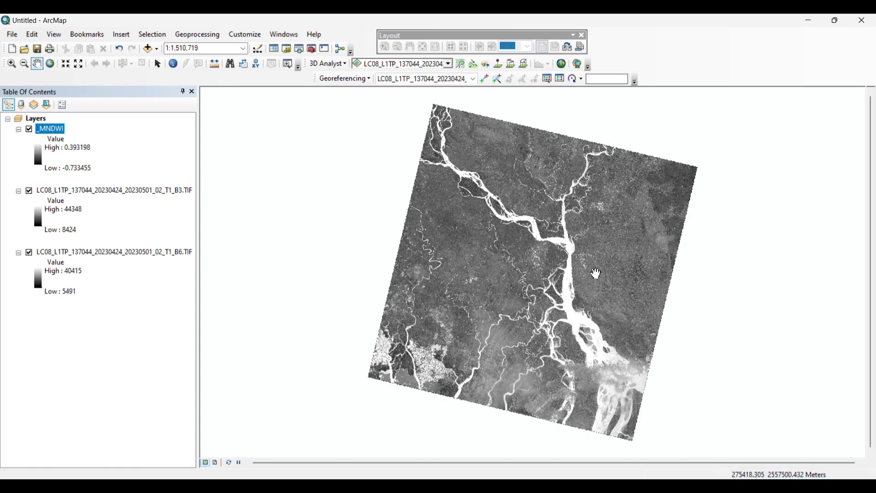
click(30, 192)
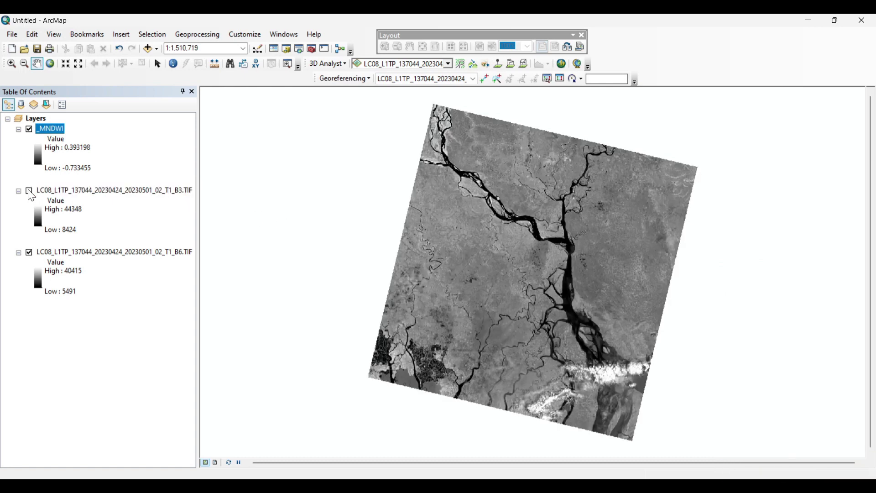
click(29, 254)
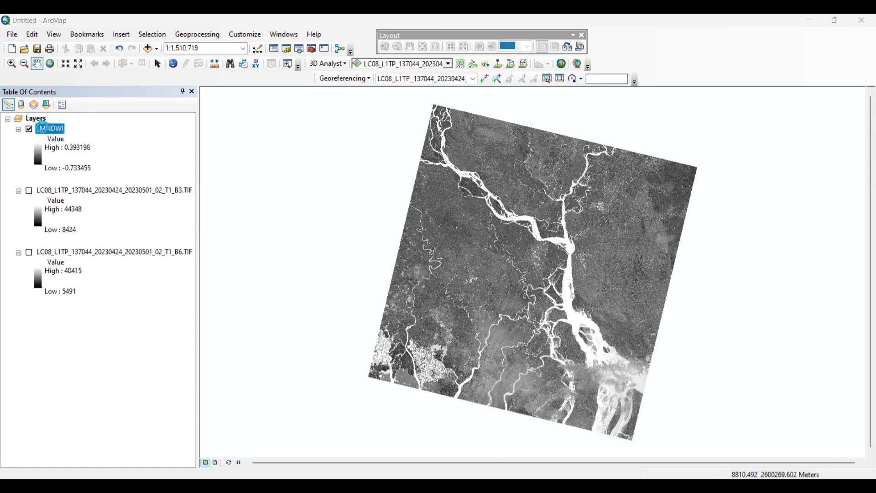
Relabel the MNDWI stretched legend as High : 1 and Low : -1.
double_click(44, 128)
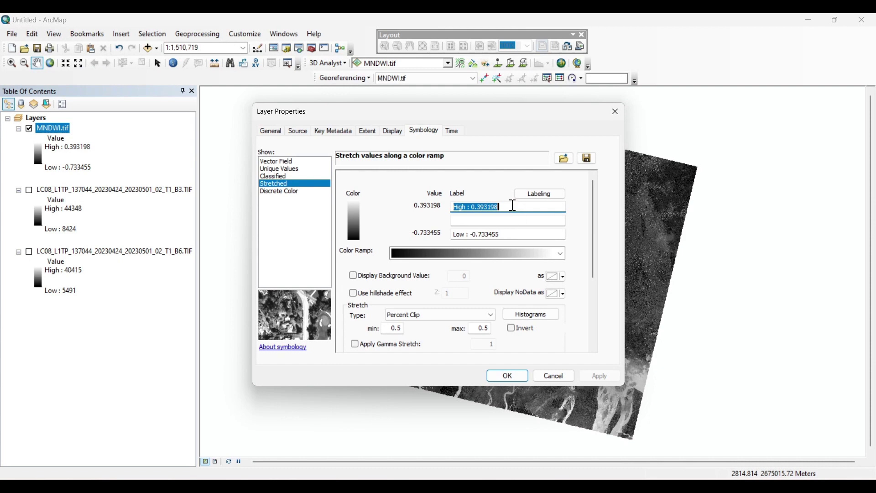
click(513, 205)
key(BackSpace)
key(BackSpace)
key(BackSpace)
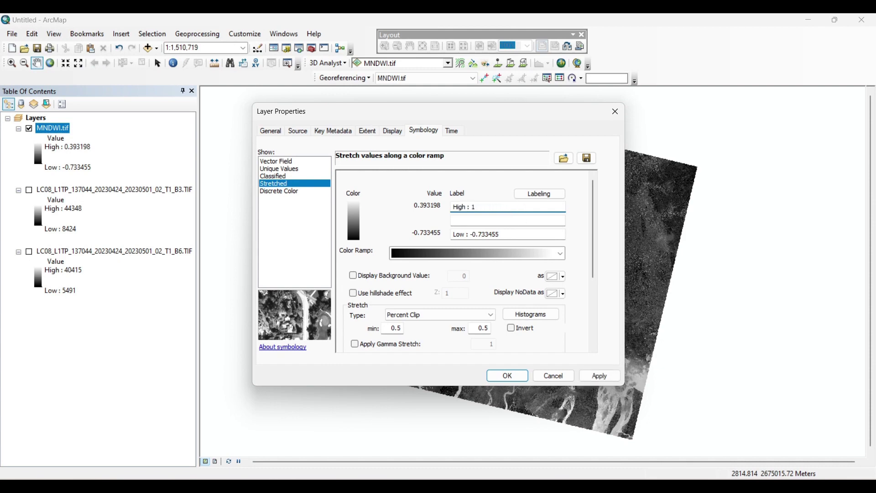
click(506, 234)
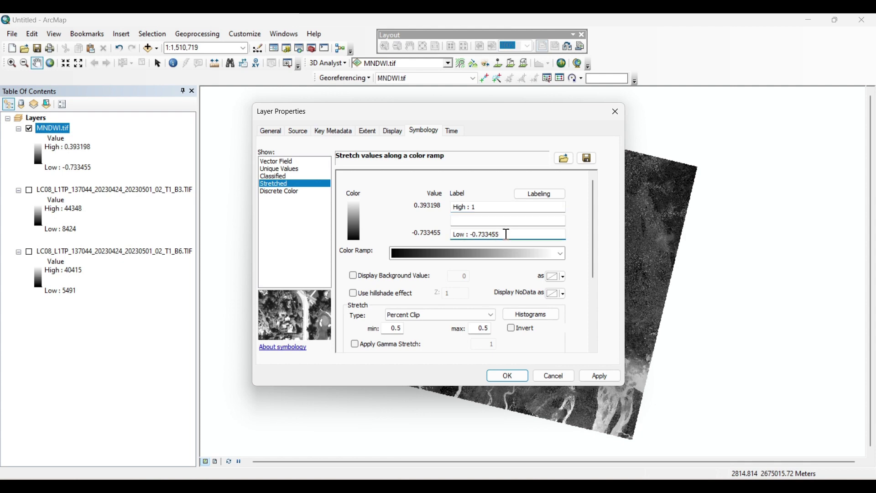
key(BackSpace)
key(BackSpace)
key(BackSpace)
key(BackSpace)
key(BackSpace)
key(BackSpace)
text(1)
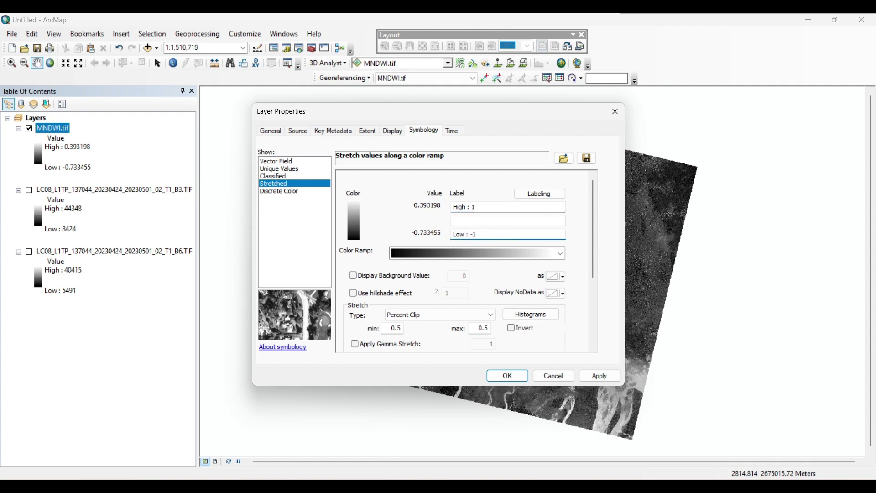
Choose the red-yellow-green-blue colour ramp.
click(559, 255)
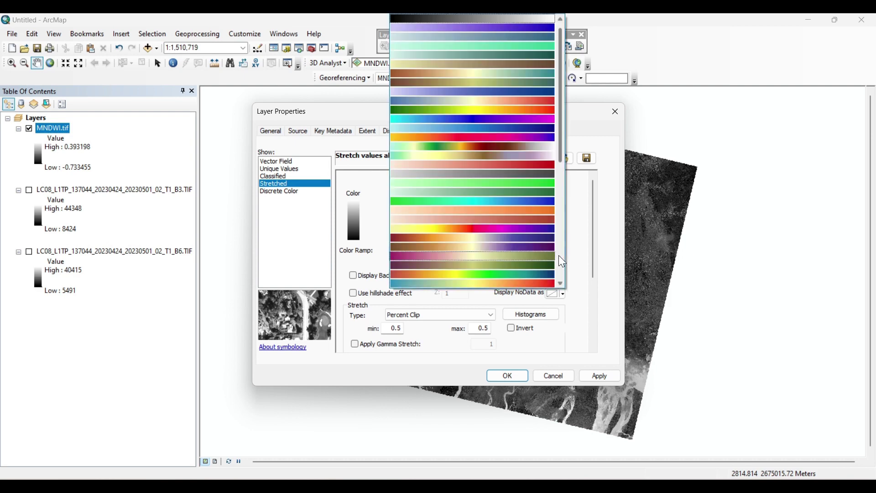
click(562, 256)
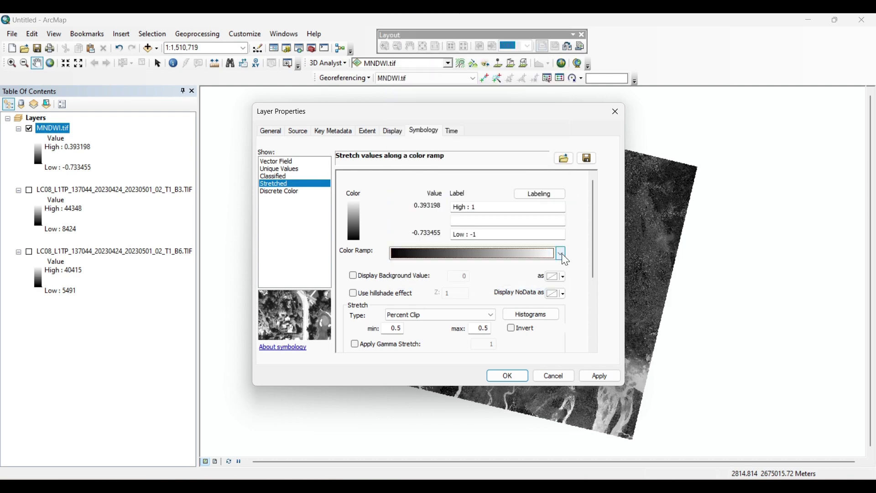
click(562, 254)
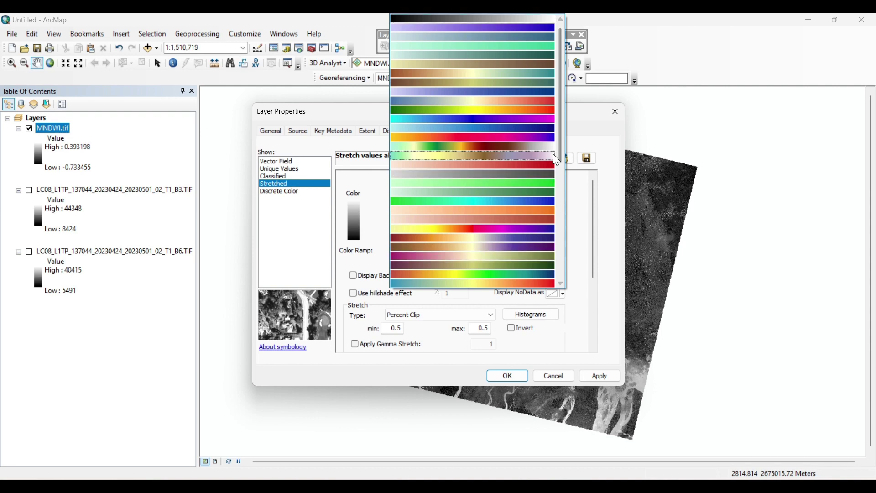
scroll(559, 145, down, 3)
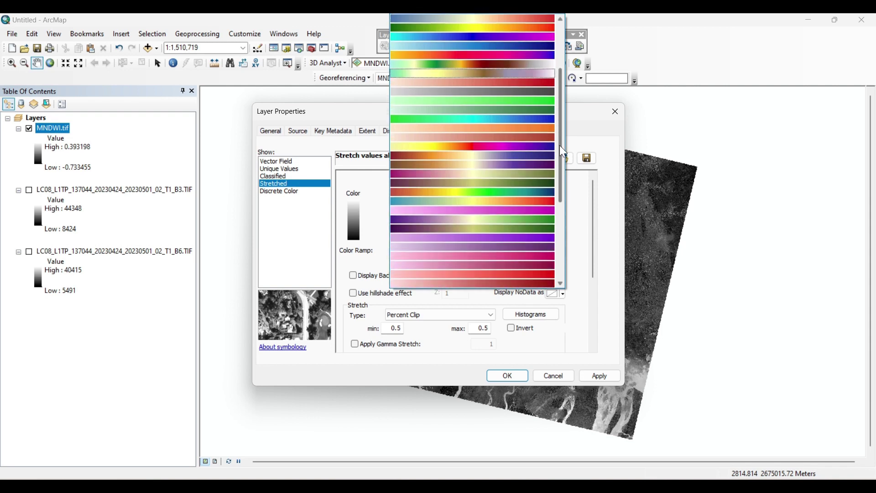
click(524, 193)
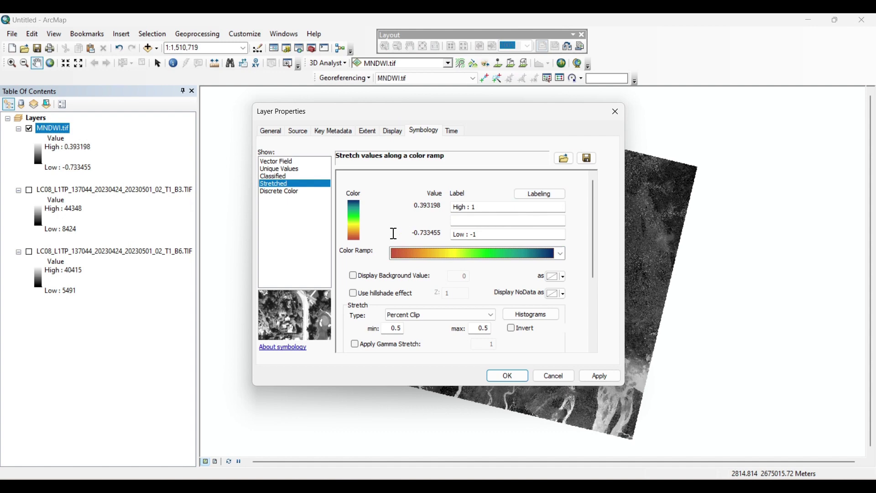
Edit the ramp: move the red part lower and set its end colour to salmon.
right_click(556, 257)
click(586, 276)
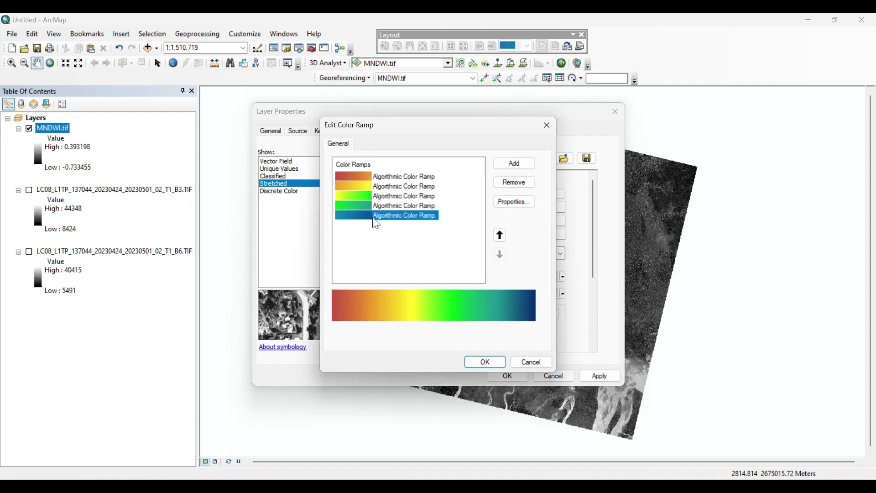
click(361, 169)
click(500, 254)
click(500, 254)
click(500, 254)
click(500, 254)
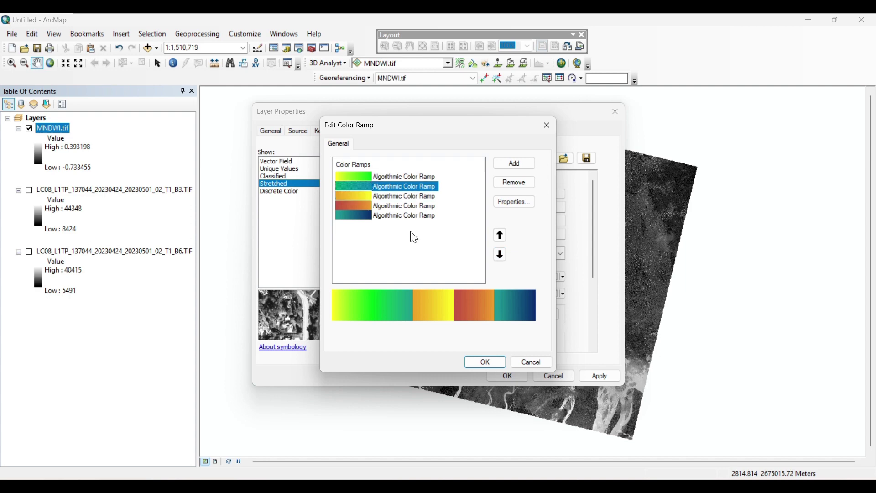
click(500, 254)
double_click(354, 205)
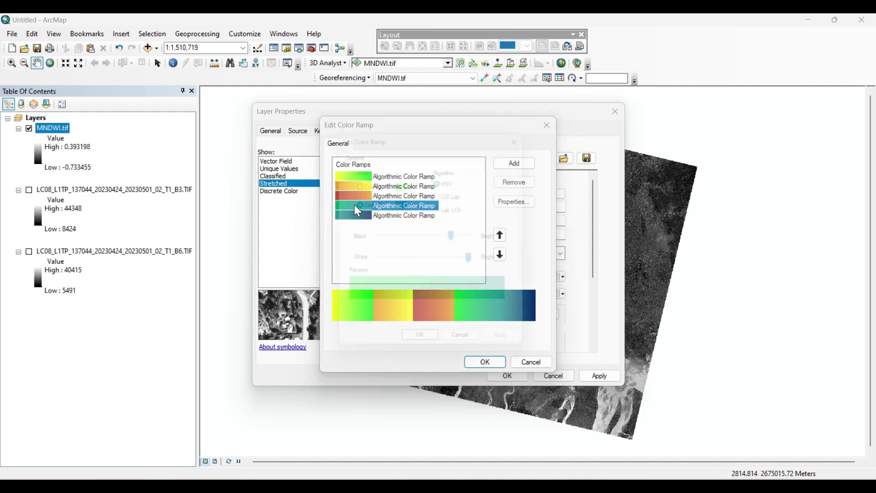
click(417, 205)
click(421, 234)
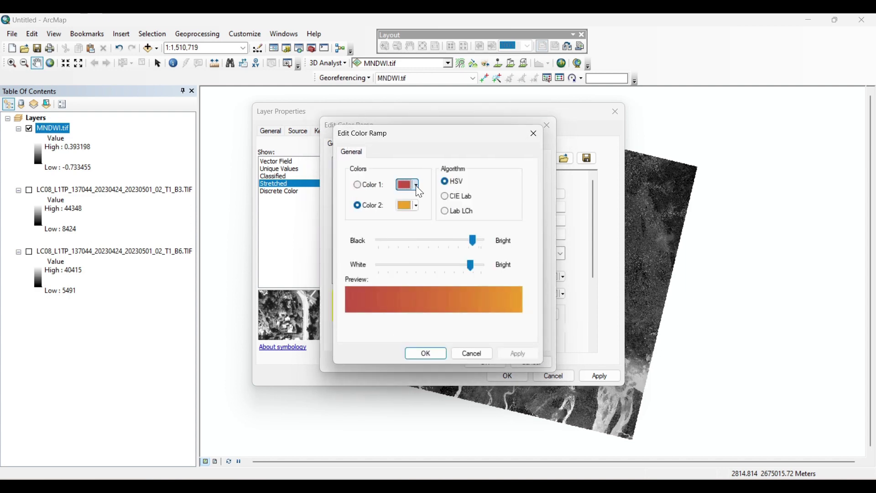
click(415, 186)
click(423, 227)
click(517, 354)
Make the second ramp part green at both ends and confirm the custom ramp.
double_click(360, 185)
click(417, 185)
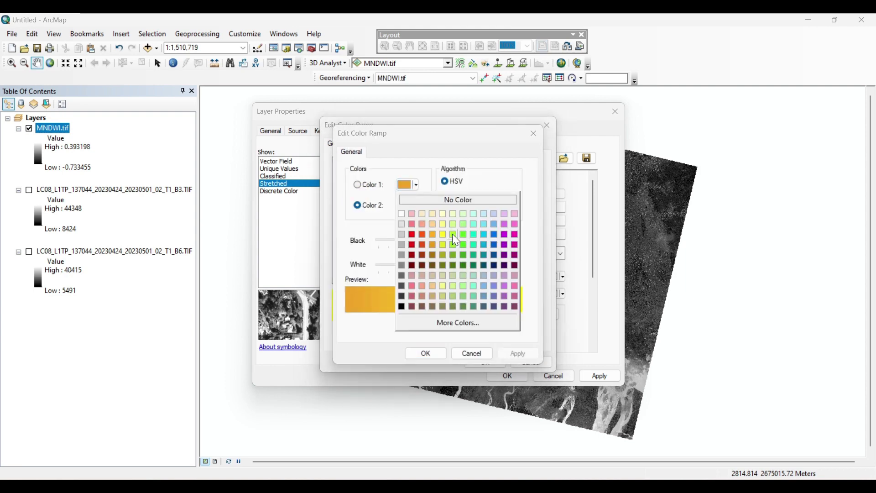
click(452, 234)
click(417, 206)
click(459, 277)
click(425, 353)
click(485, 362)
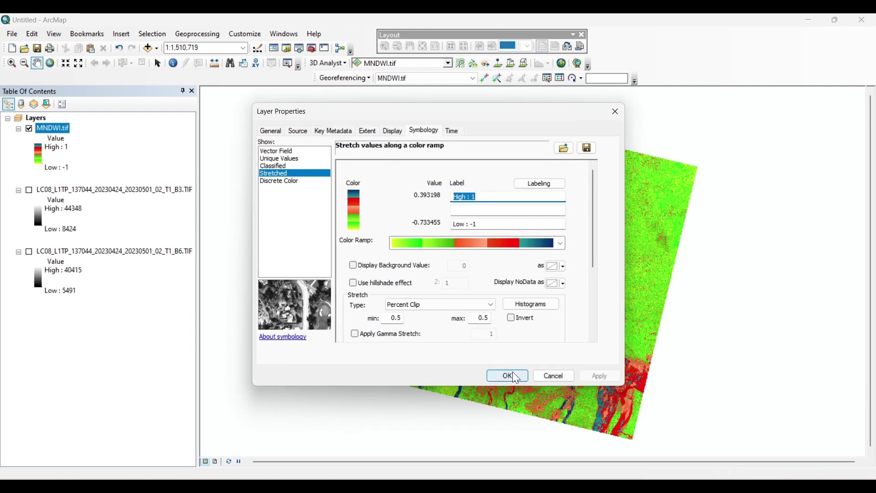
click(511, 374)
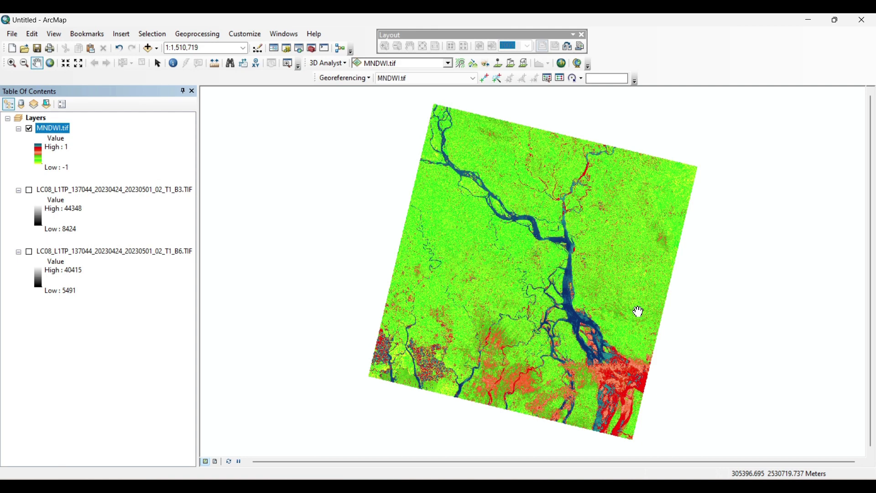
scroll(437, 379, down, 2)
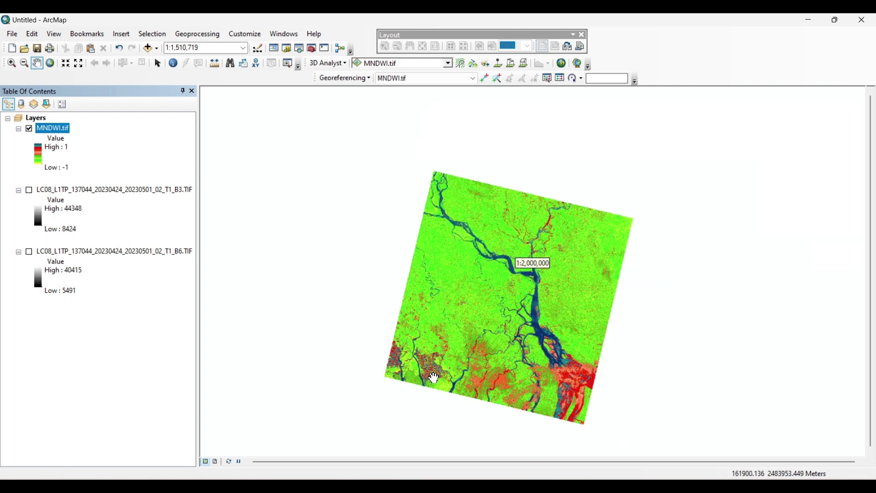
scroll(434, 378, up, 2)
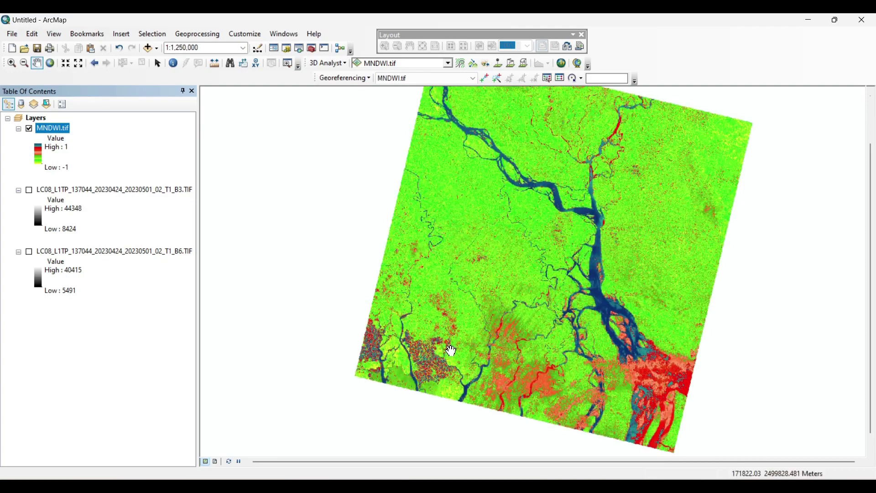
scroll(434, 378, up, 2)
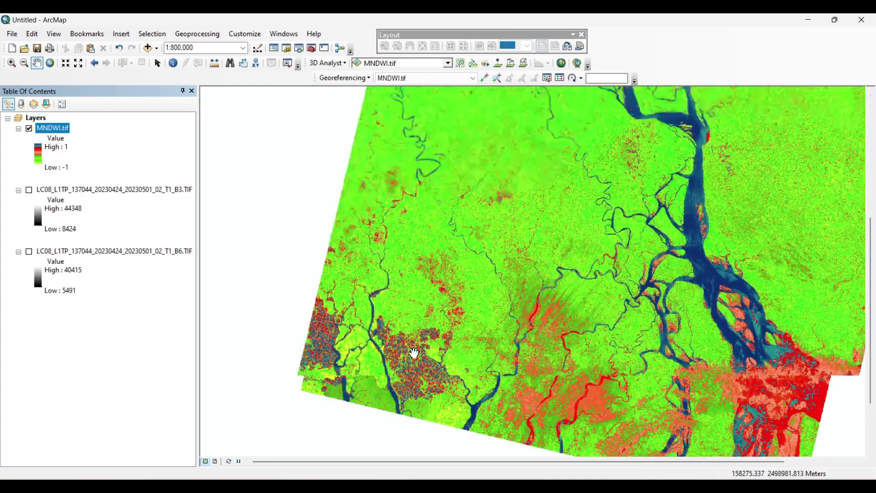
scroll(414, 353, up, 2)
scroll(433, 394, up, 2)
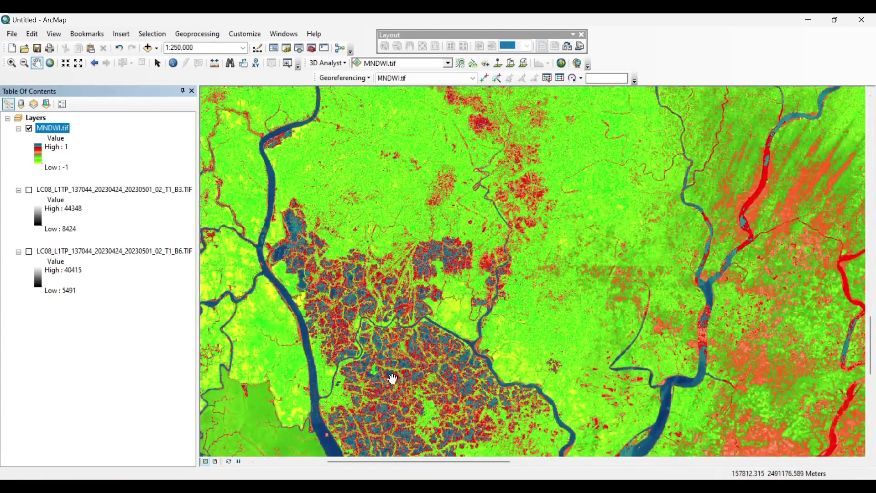
drag(343, 277, 357, 240)
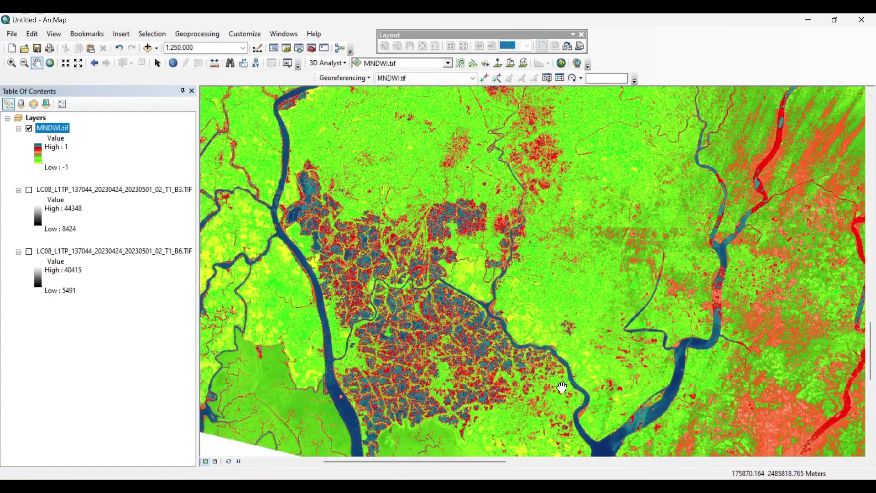
scroll(502, 357, down, 3)
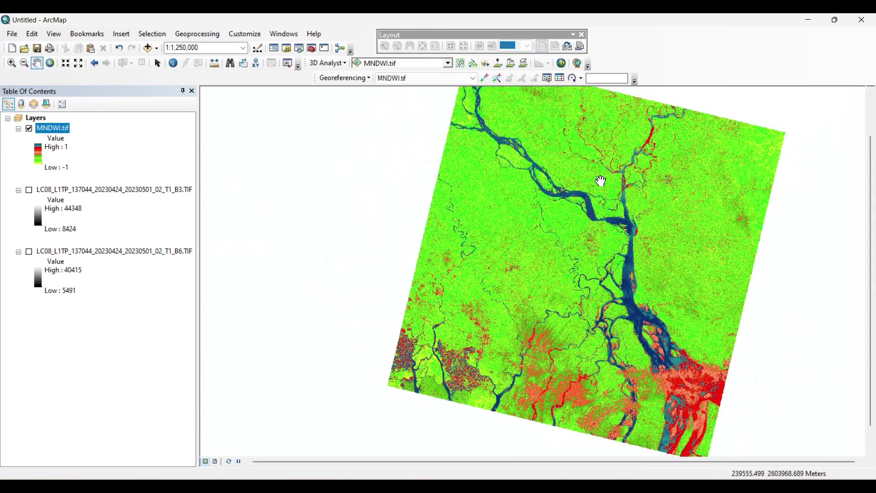
drag(600, 180, 593, 224)
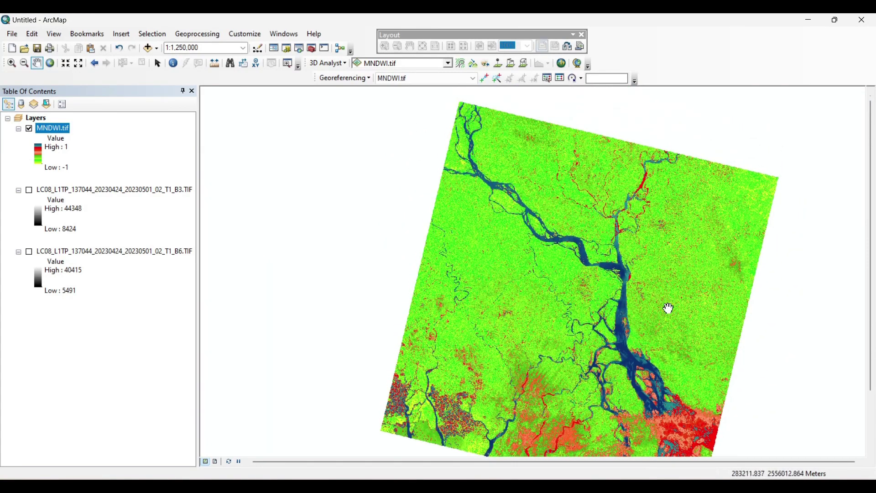